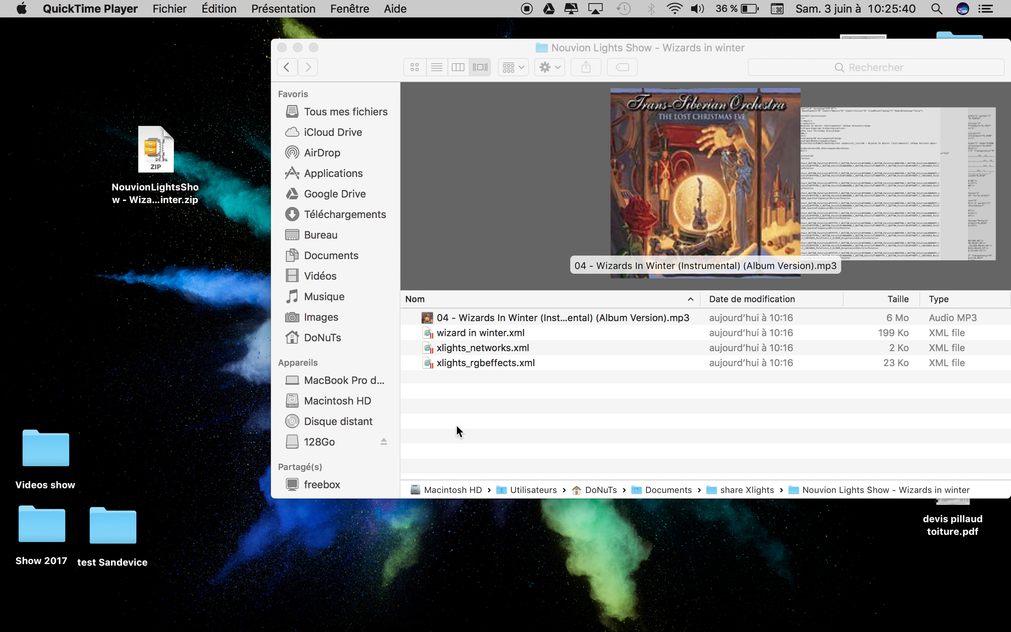
- Examine the zip archive on the desktop and the audio and XML files in the Nouvion Lights Show - Wizards in winter folder
{"action": "left_click_drag", "start_coordinate": [147, 154], "coordinate": [165, 120]}
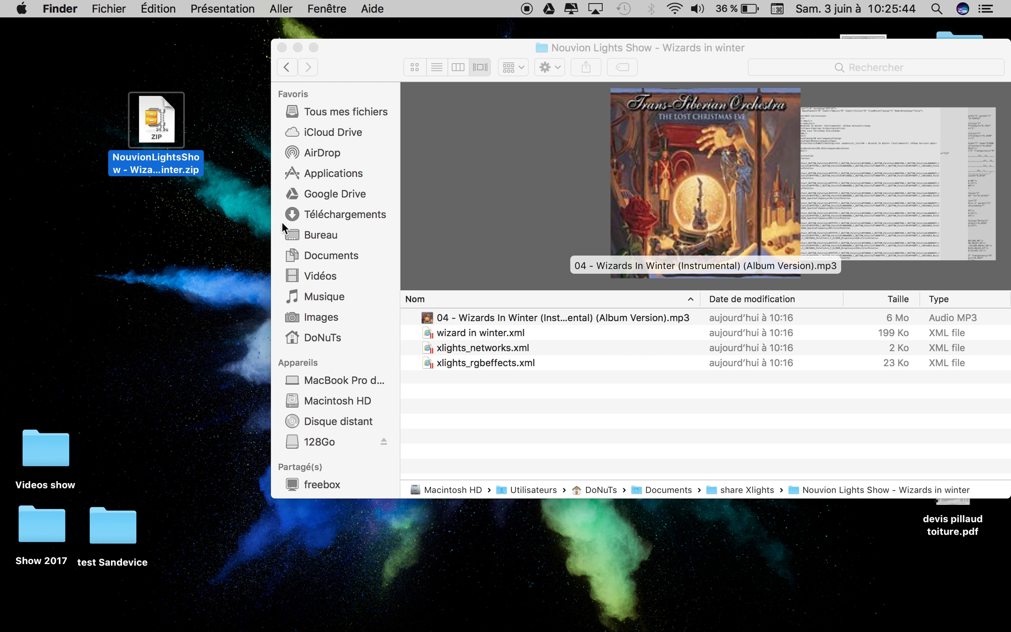
{"action": "left_click", "coordinate": [500, 412]}
{"action": "left_click_drag", "start_coordinate": [501, 413], "coordinate": [482, 362]}
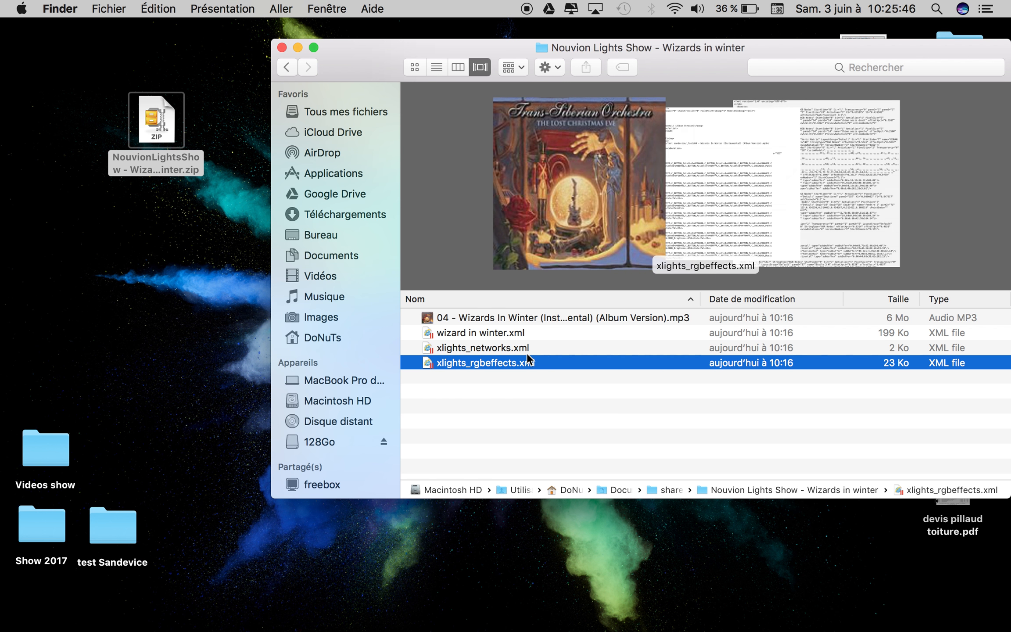
{"action": "left_click", "coordinate": [543, 318]}
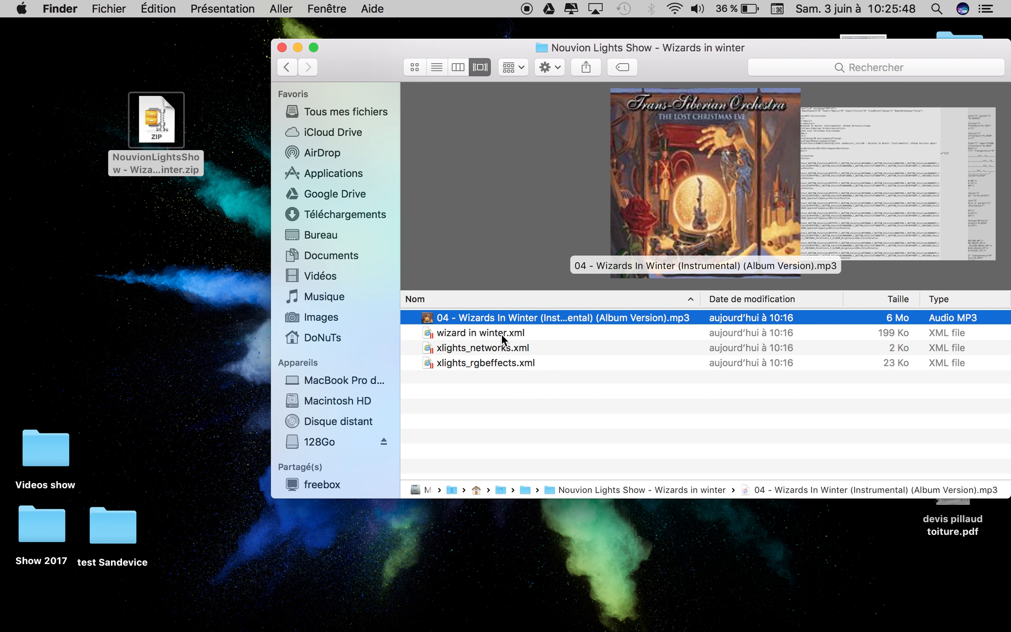
{"action": "left_click", "coordinate": [500, 334]}
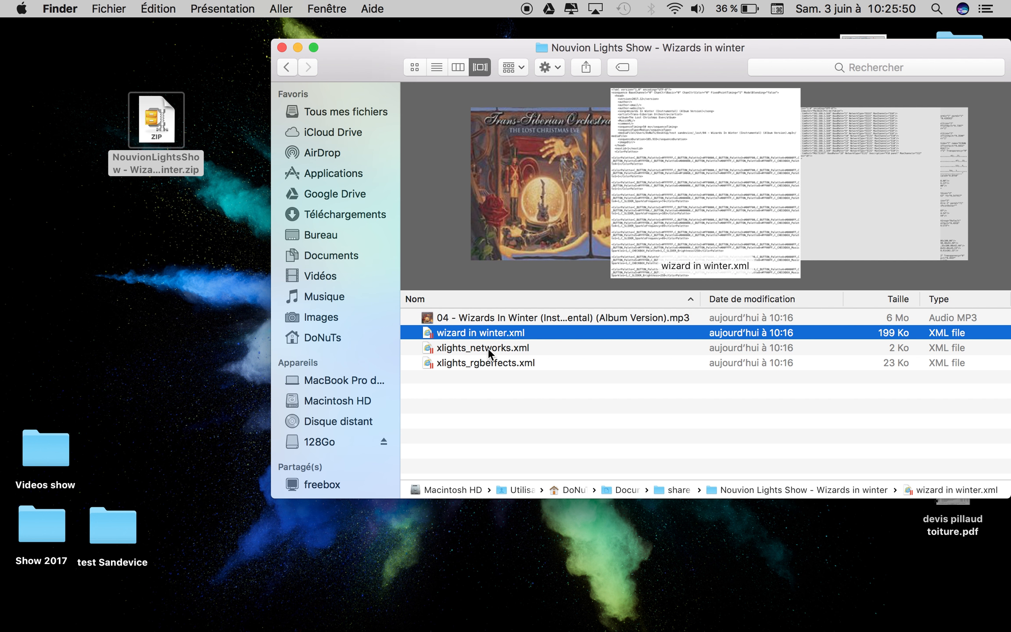
{"action": "left_click", "coordinate": [490, 349]}
{"action": "left_click", "coordinate": [509, 363]}
{"action": "left_click", "coordinate": [539, 408]}
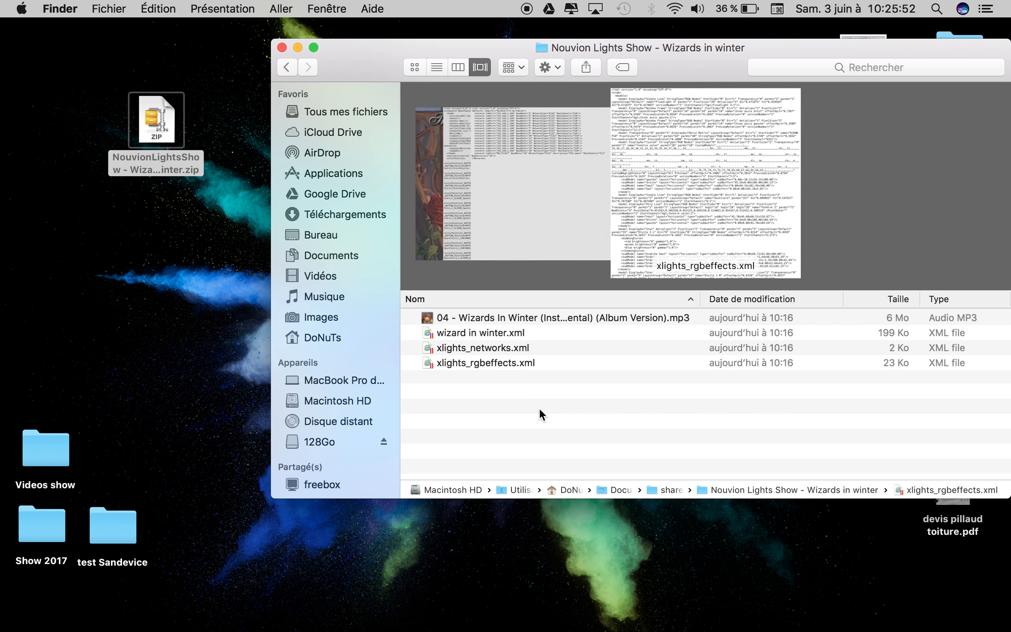
- Switch to xLights and look over the Layout and Sequencer views before returning to Setup
{"action": "mouse_move", "coordinate": [582, 627]}
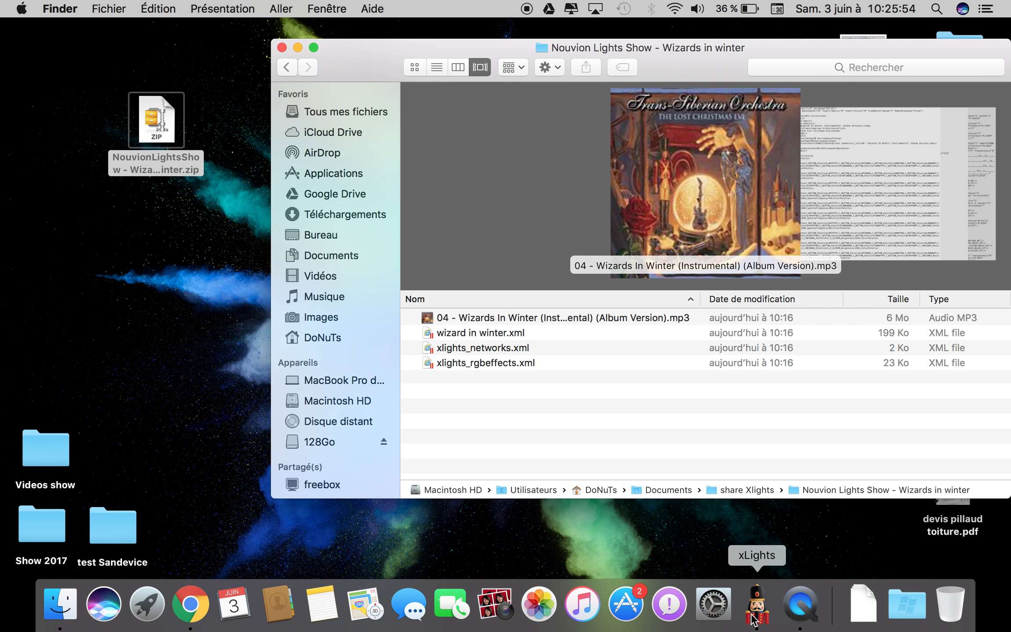
{"action": "left_click", "coordinate": [755, 616]}
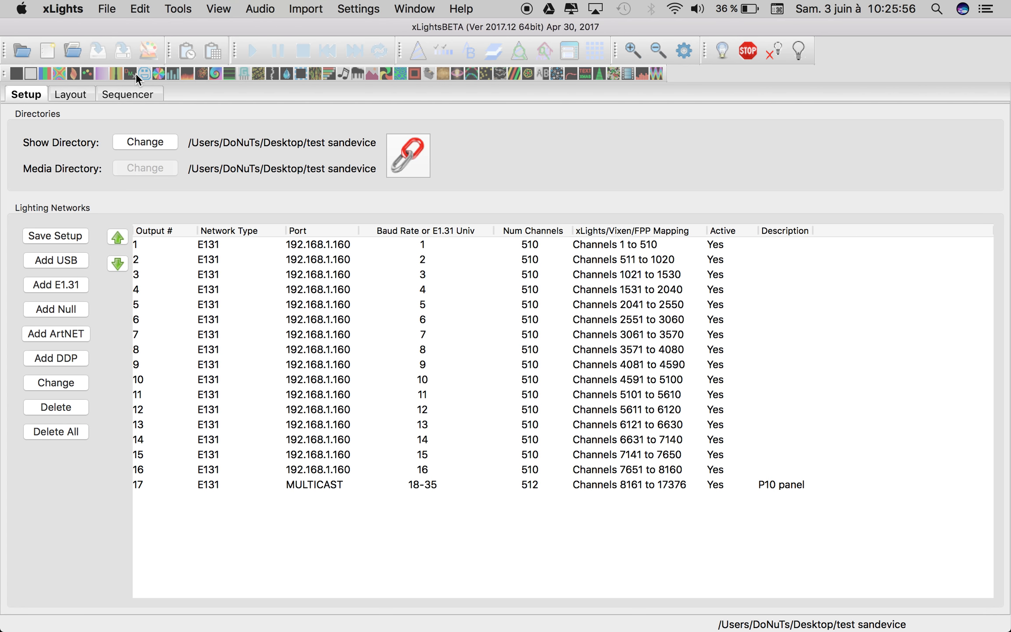
{"action": "left_click", "coordinate": [81, 92]}
{"action": "left_click", "coordinate": [127, 96]}
{"action": "left_click", "coordinate": [22, 96]}
- Start a new musical sequence with the Wizards In Winter mp3 from Documents > share Xlights > Nouvion Lights Show - Wizards in winter
{"action": "left_click", "coordinate": [46, 52]}
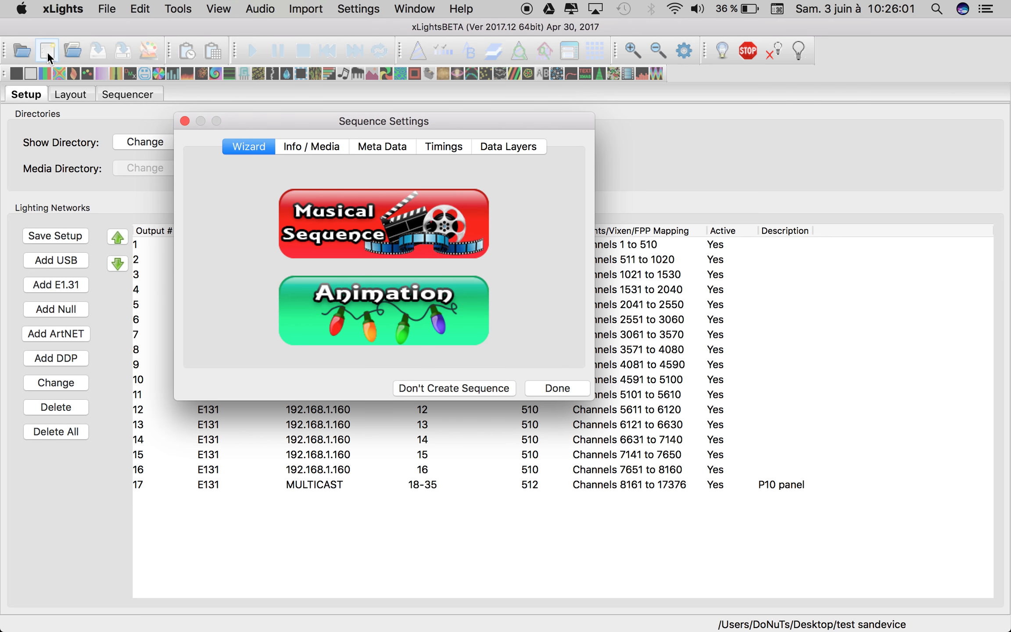
{"action": "left_click", "coordinate": [382, 229]}
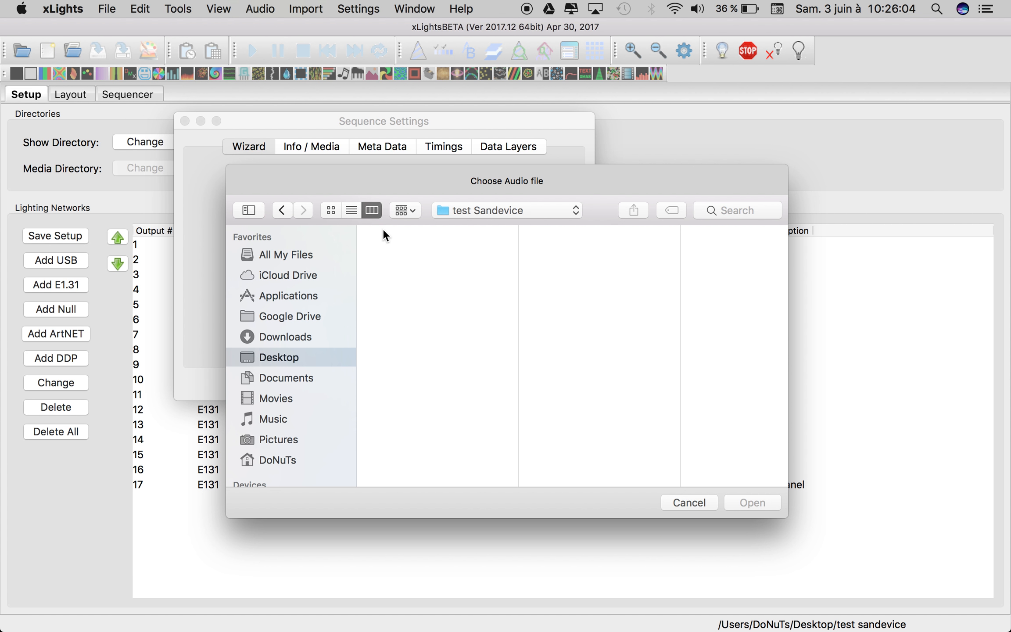
{"action": "left_click", "coordinate": [291, 380]}
{"action": "left_click", "coordinate": [415, 257]}
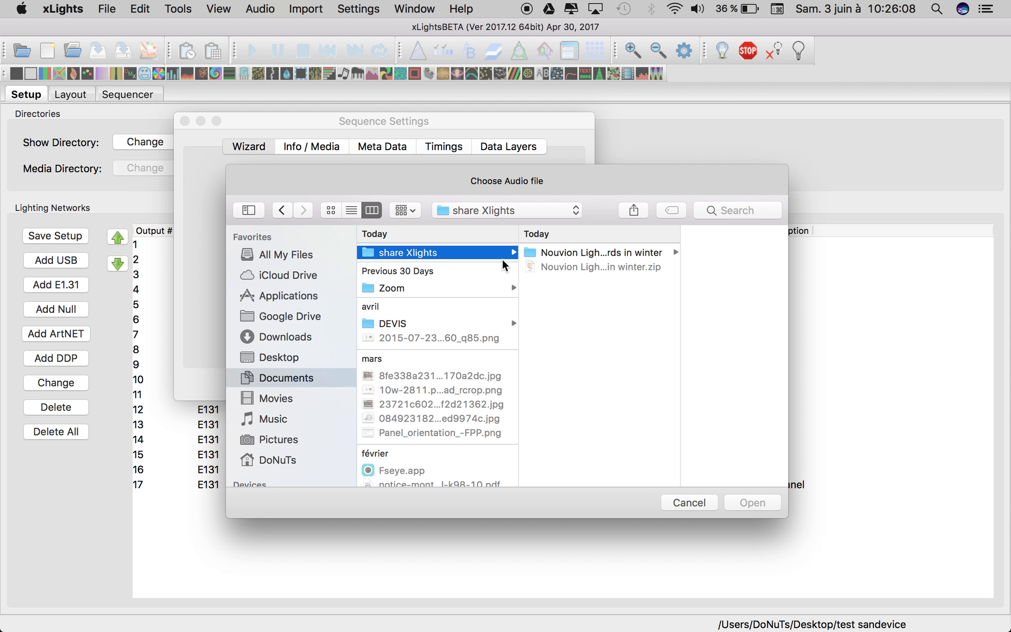
{"action": "left_click", "coordinate": [577, 259]}
{"action": "left_click", "coordinate": [701, 254]}
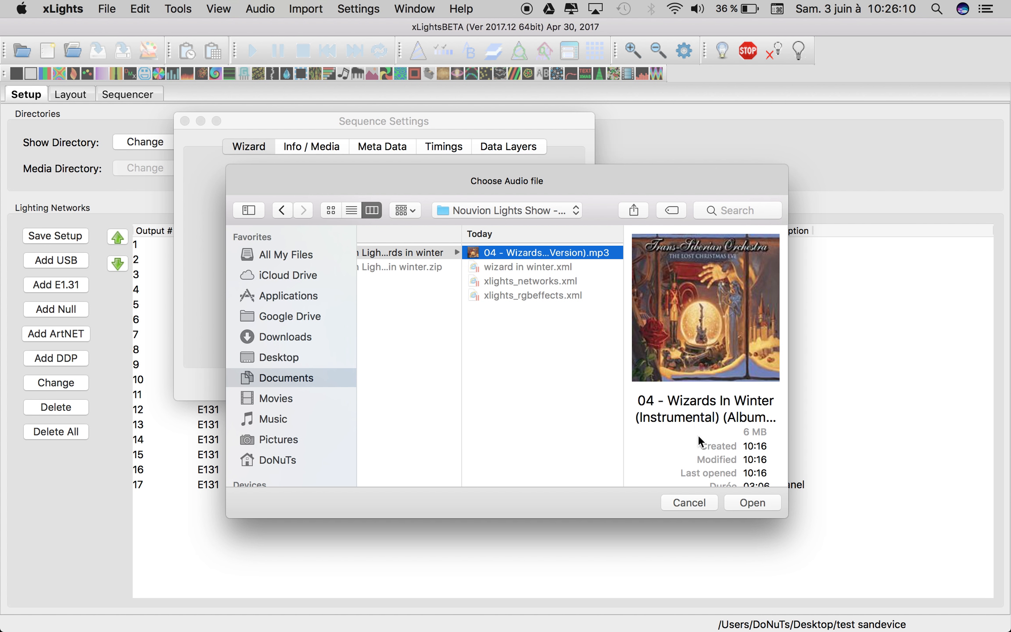
{"action": "left_click", "coordinate": [744, 500]}
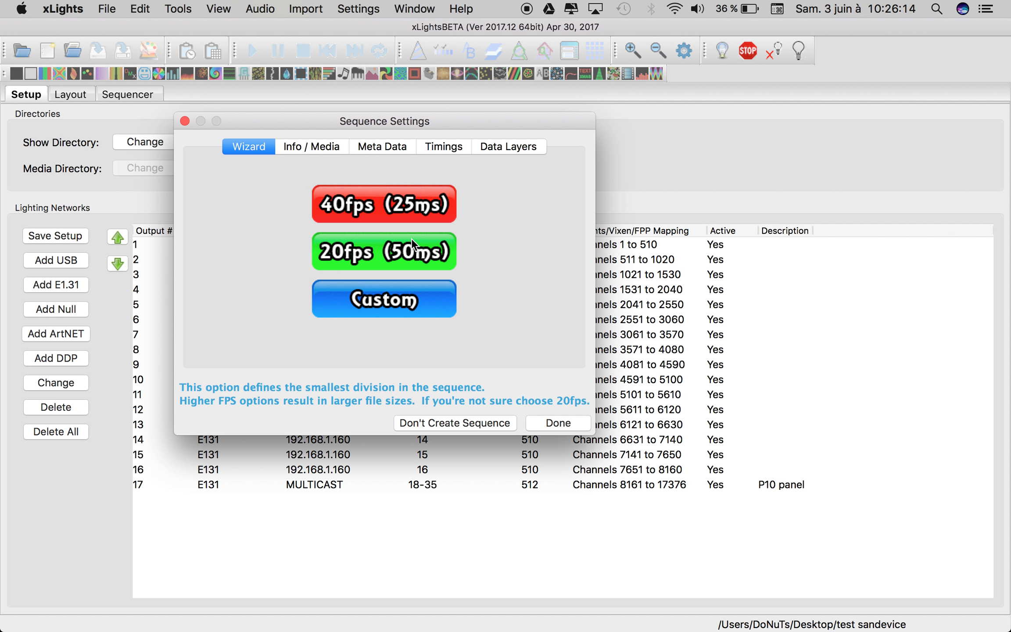
- Set the sequence timing to 20fps (50ms), choose the All Models view and finish with Quick Start
{"action": "left_click", "coordinate": [405, 238]}
{"action": "left_click", "coordinate": [377, 247]}
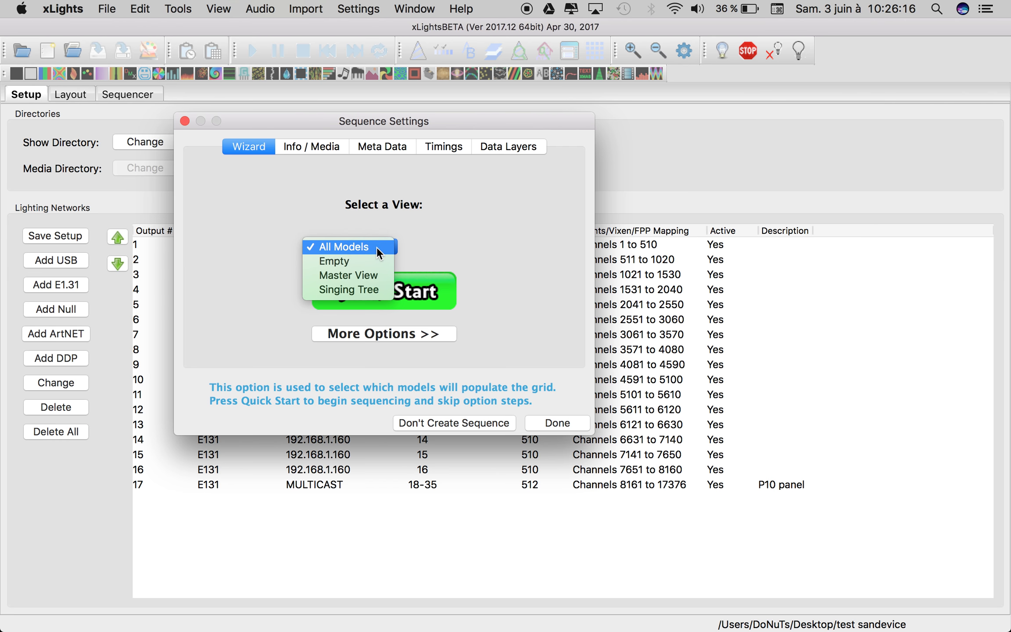
{"action": "left_click", "coordinate": [346, 247]}
{"action": "left_click", "coordinate": [403, 297]}
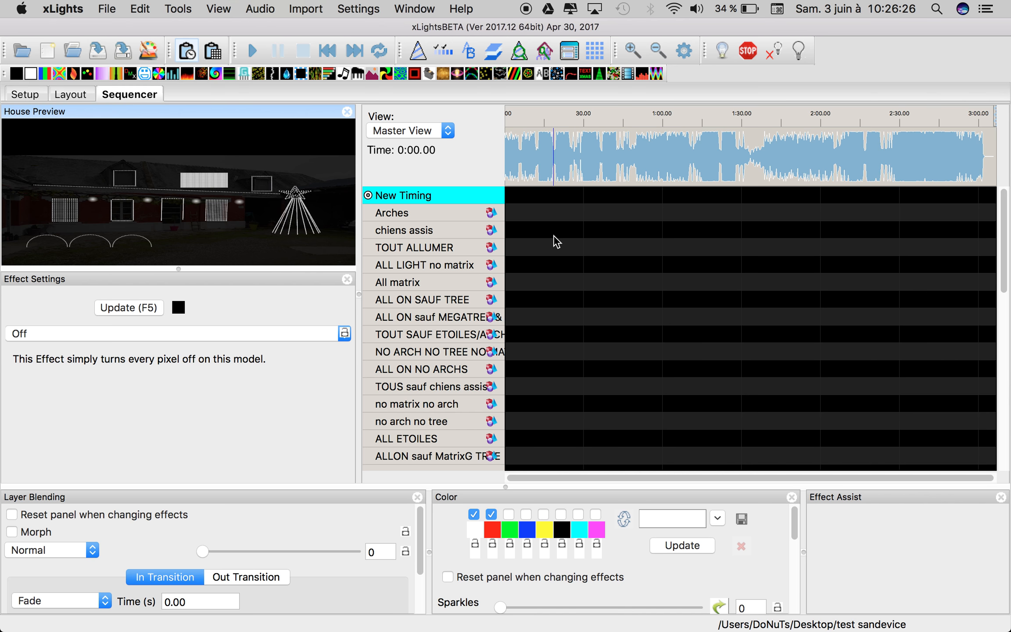
- Review the models and groups in the show layout, then return to the sequencer
{"action": "left_click", "coordinate": [72, 94]}
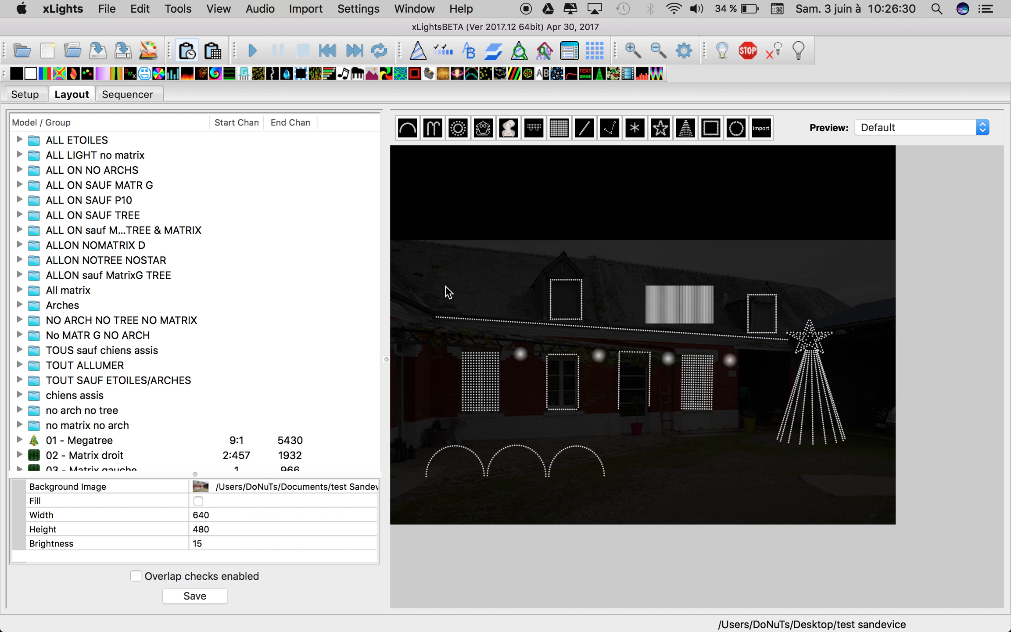
{"action": "scroll", "coordinate": [145, 340], "scroll_direction": "down", "scroll_amount": 10}
{"action": "scroll", "coordinate": [145, 343], "scroll_direction": "up", "scroll_amount": 10}
{"action": "left_click", "coordinate": [151, 96]}
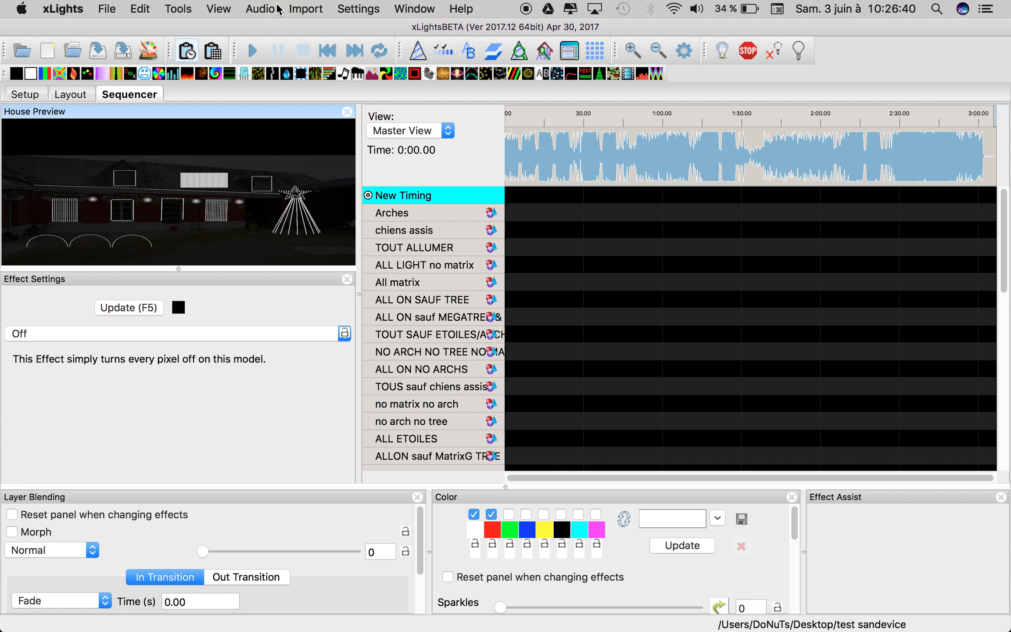
- Import effects from wizard in winter.xml and move the channel mapping dialog clear of the house preview
{"action": "left_click", "coordinate": [307, 11]}
{"action": "left_click", "coordinate": [334, 32]}
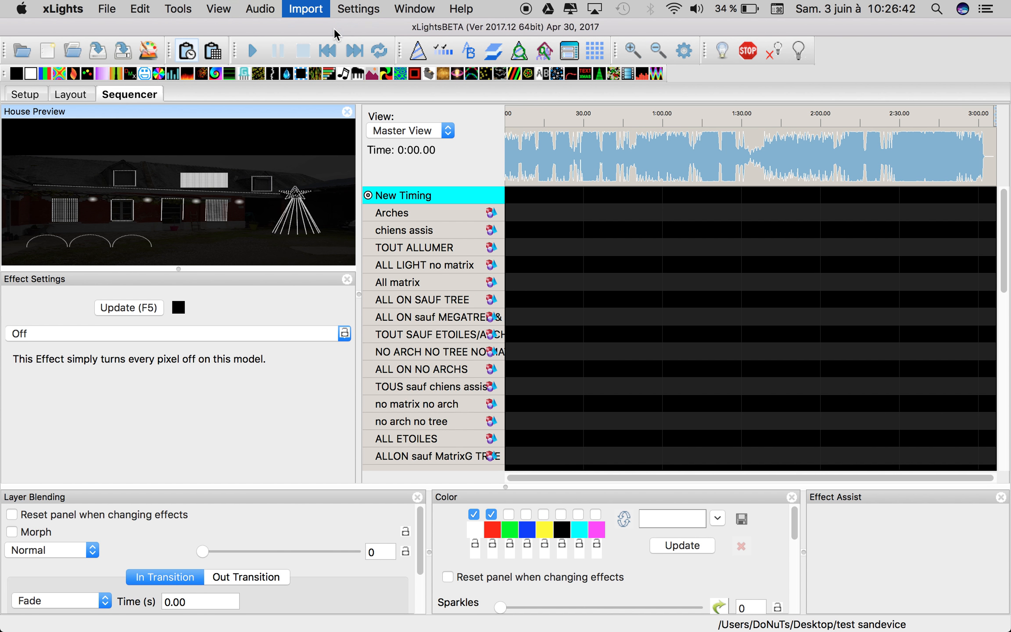
{"action": "left_click", "coordinate": [437, 187]}
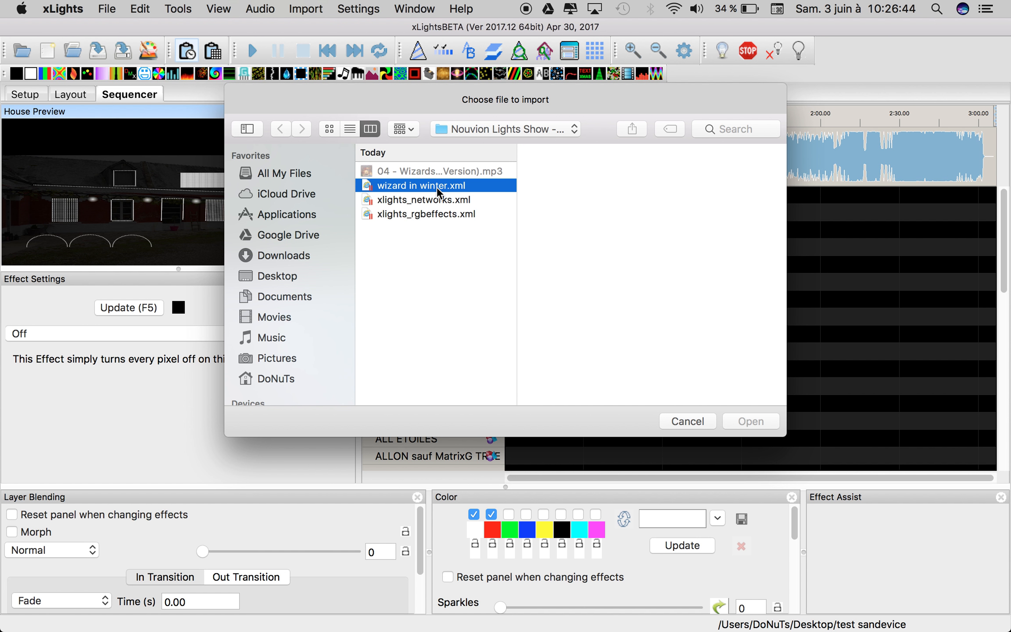
{"action": "left_click", "coordinate": [742, 422]}
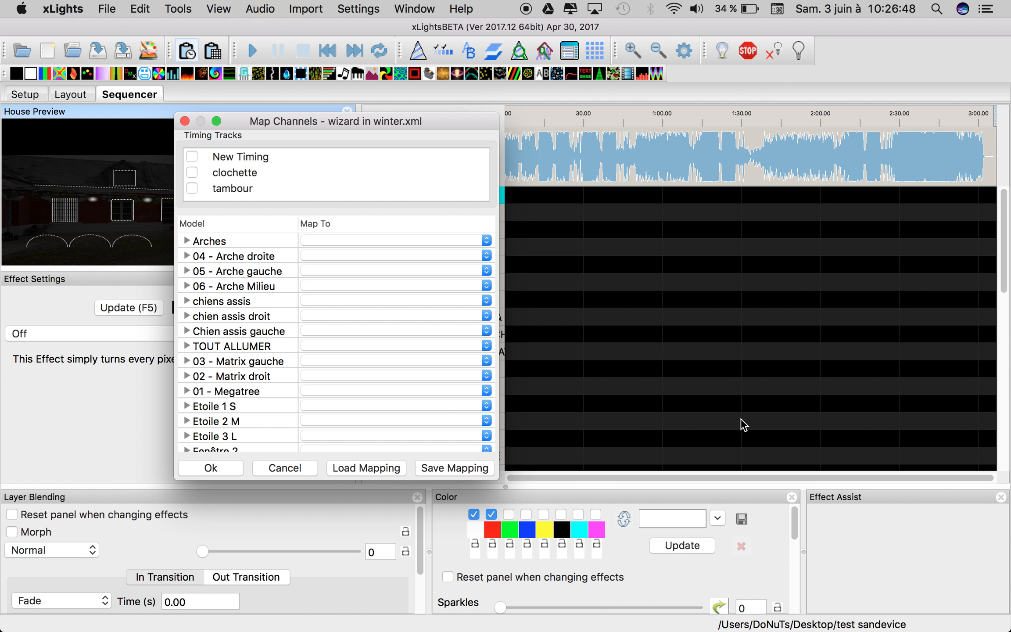
{"action": "left_click_drag", "start_coordinate": [373, 124], "coordinate": [518, 128]}
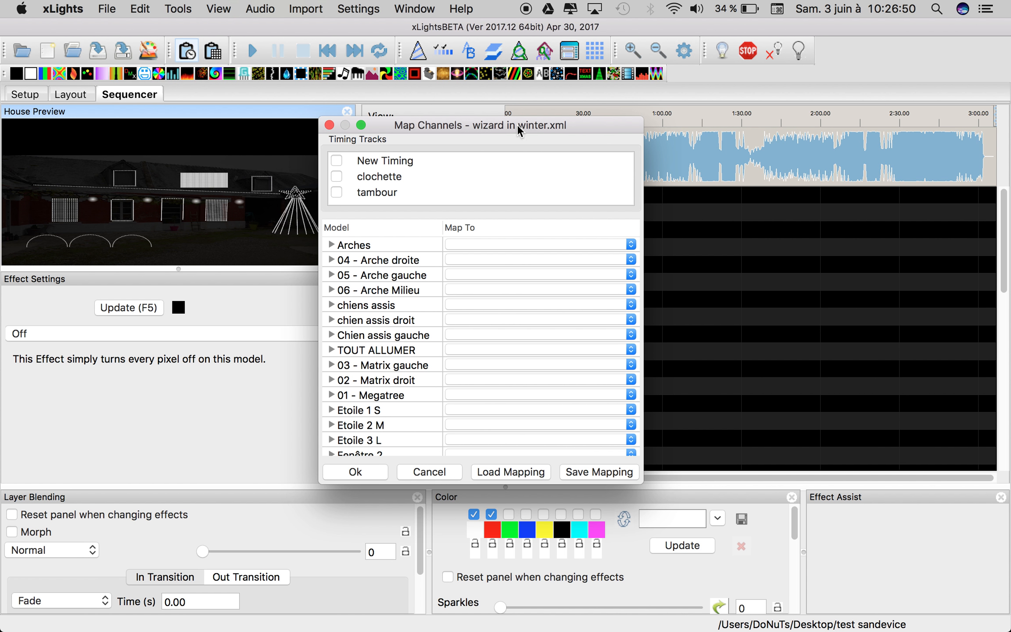
- Examine the models and groups in the channel mapping list and the source channels offered for Arches
{"action": "scroll", "coordinate": [402, 345], "scroll_direction": "down", "scroll_amount": 4}
{"action": "scroll", "coordinate": [399, 345], "scroll_direction": "down", "scroll_amount": 12}
{"action": "scroll", "coordinate": [399, 338], "scroll_direction": "up", "scroll_amount": 10}
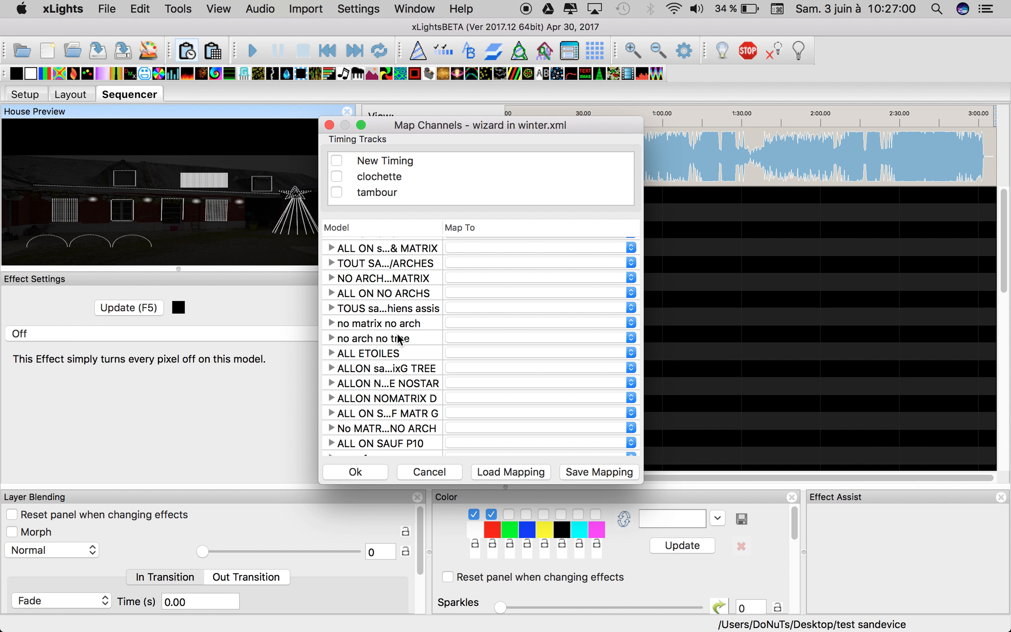
{"action": "scroll", "coordinate": [397, 338], "scroll_direction": "up", "scroll_amount": 15}
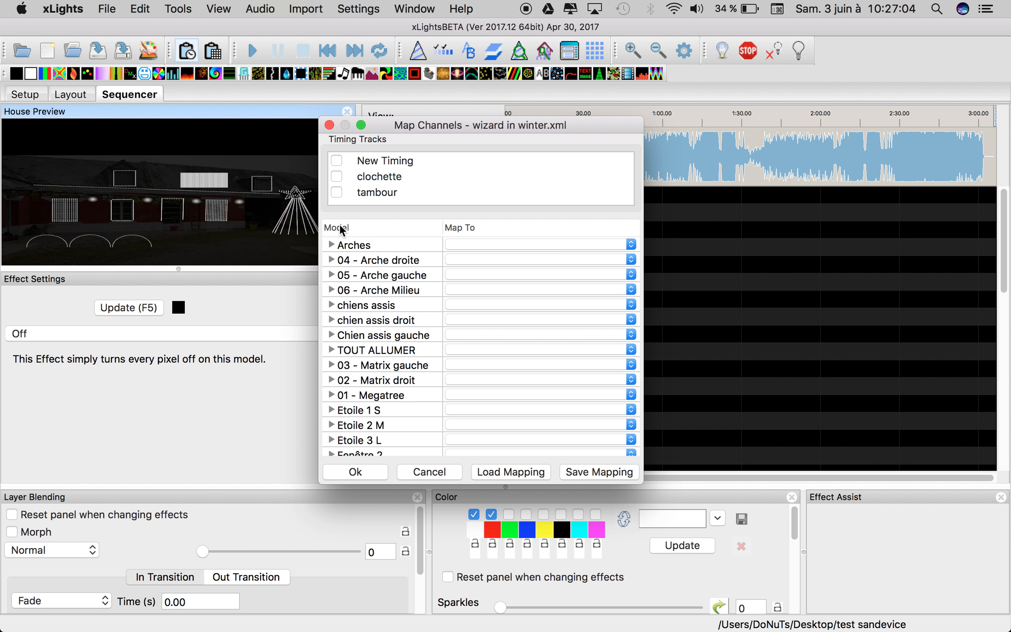
{"action": "scroll", "coordinate": [376, 413], "scroll_direction": "down", "scroll_amount": 3}
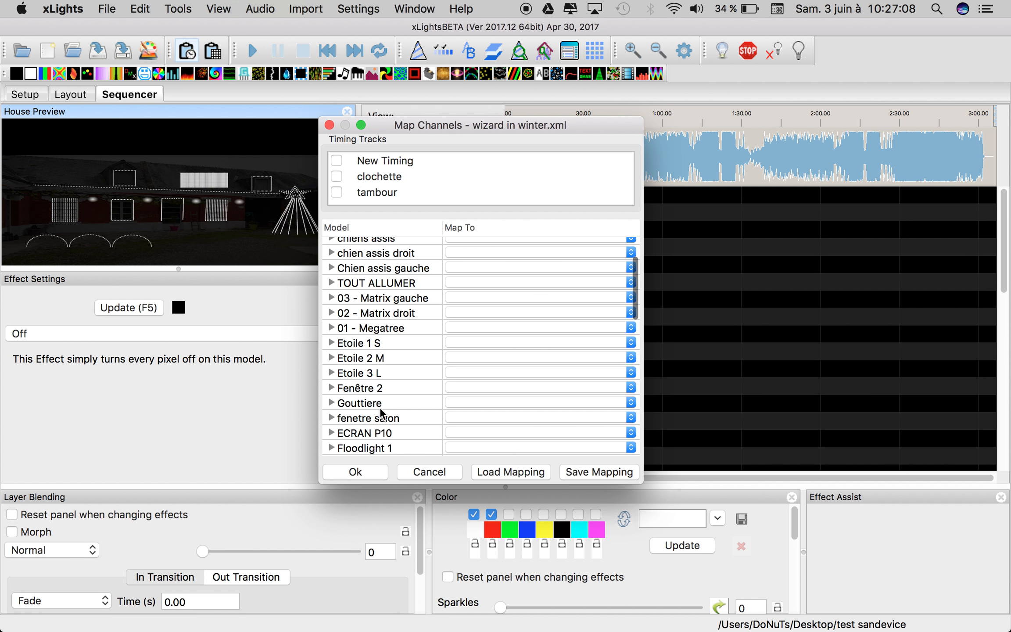
{"action": "scroll", "coordinate": [380, 412], "scroll_direction": "up", "scroll_amount": 3}
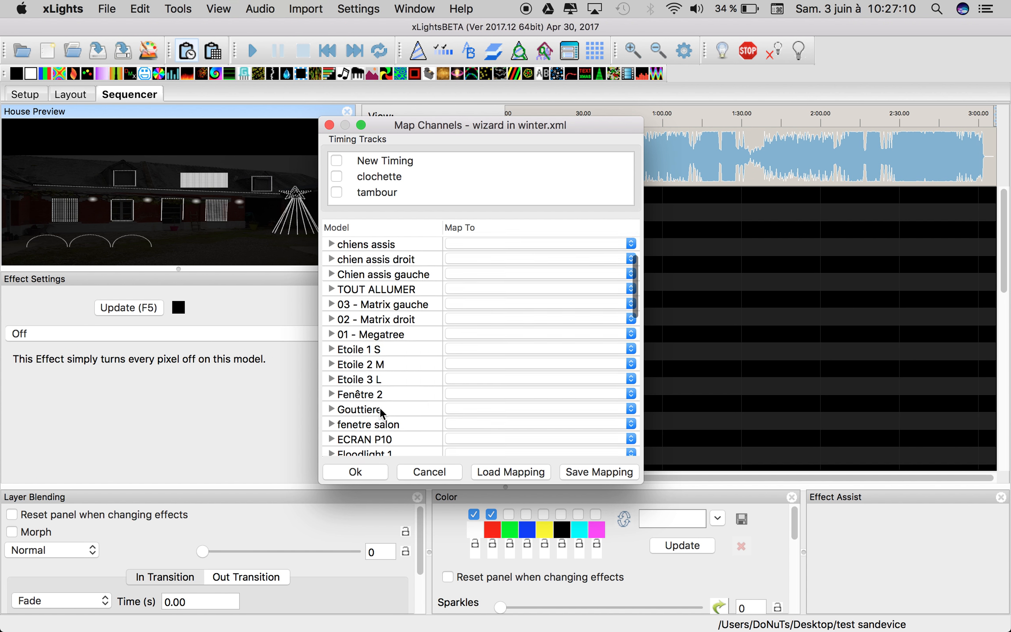
{"action": "left_click", "coordinate": [582, 248]}
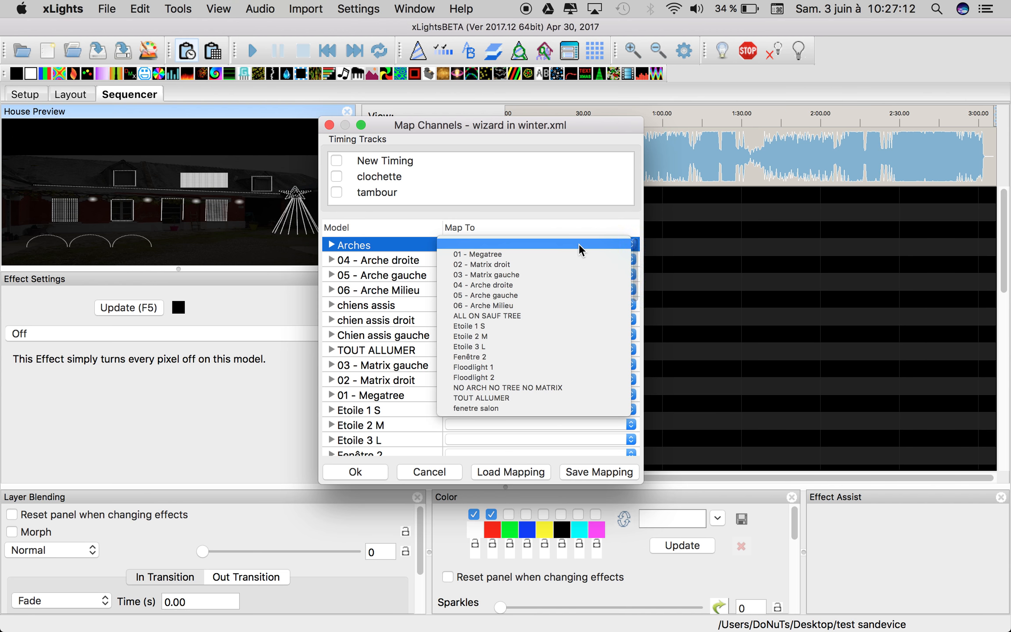
{"action": "left_click", "coordinate": [582, 247]}
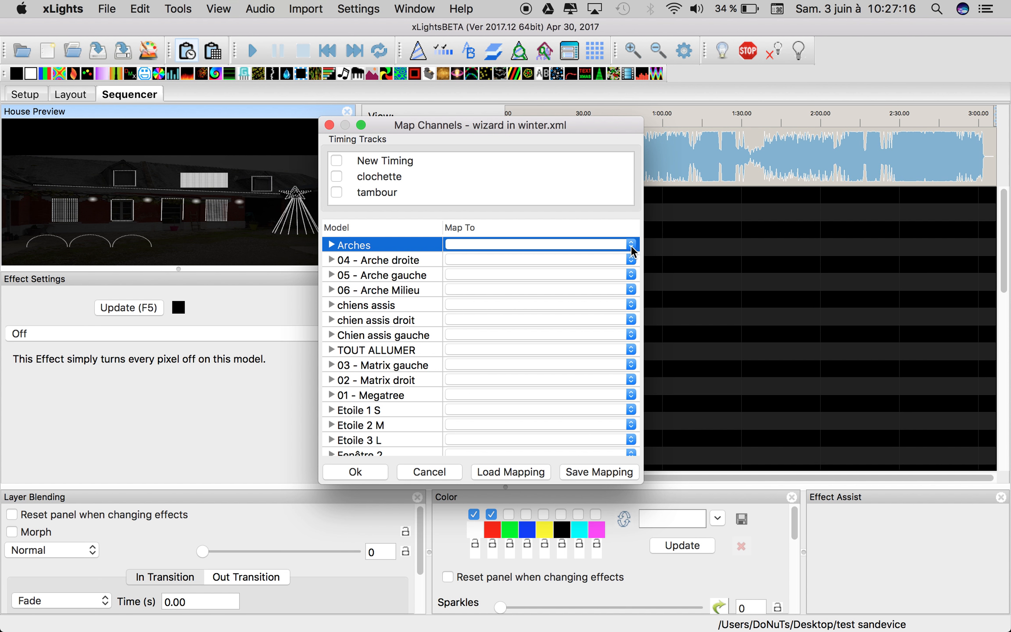
- Map the Etoile 1 S model to Etoile 1 S and the Etoile 2 M model to Etoile 2 M
{"action": "scroll", "coordinate": [386, 373], "scroll_direction": "down", "scroll_amount": 3}
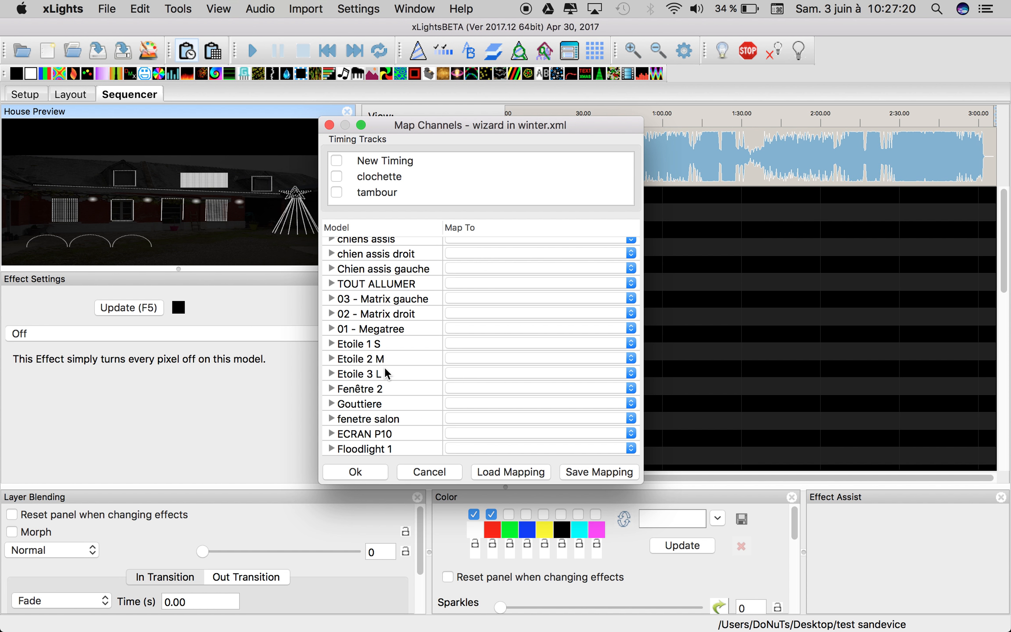
{"action": "scroll", "coordinate": [386, 373], "scroll_direction": "down", "scroll_amount": 3}
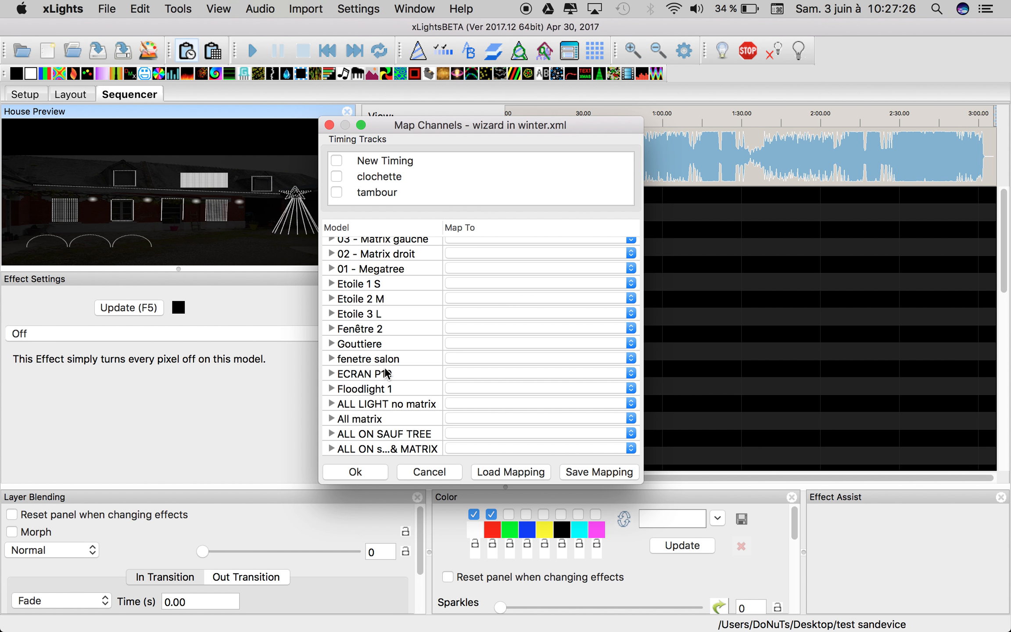
{"action": "scroll", "coordinate": [386, 373], "scroll_direction": "down", "scroll_amount": 1}
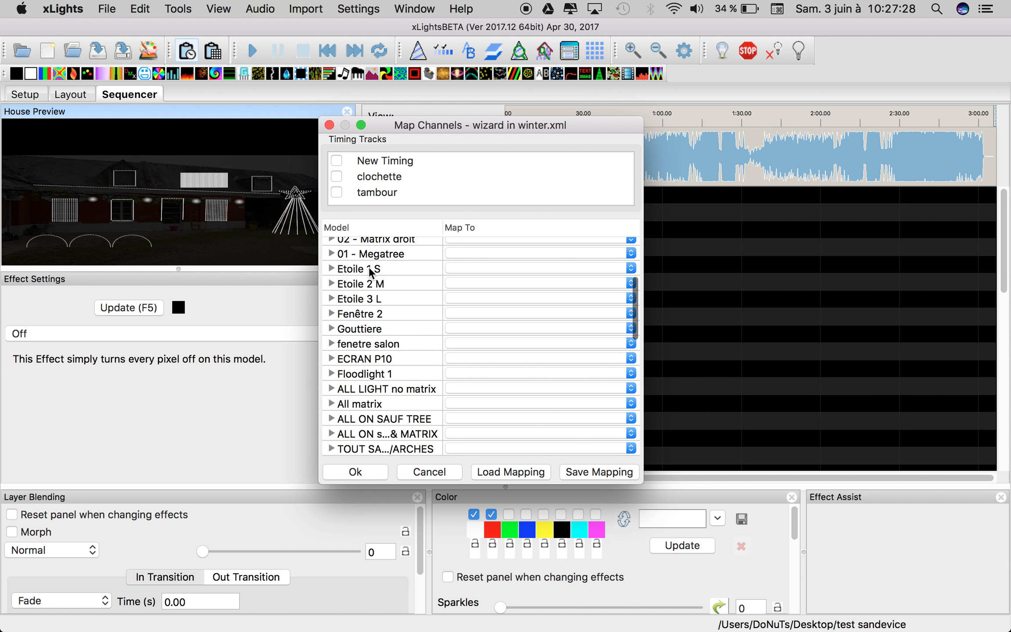
{"action": "left_click", "coordinate": [370, 271]}
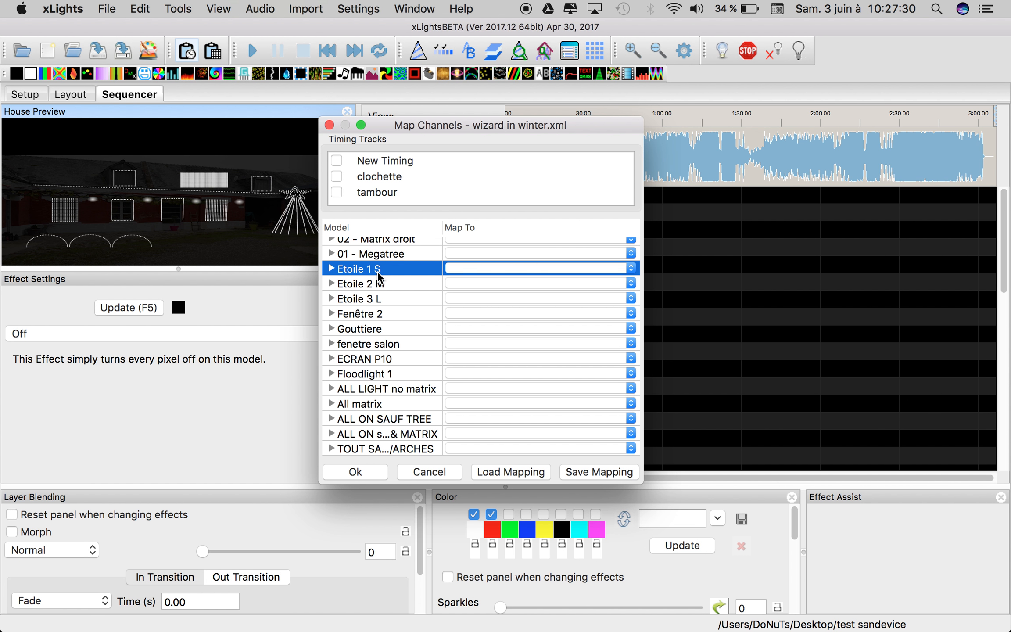
{"action": "left_click", "coordinate": [467, 270]}
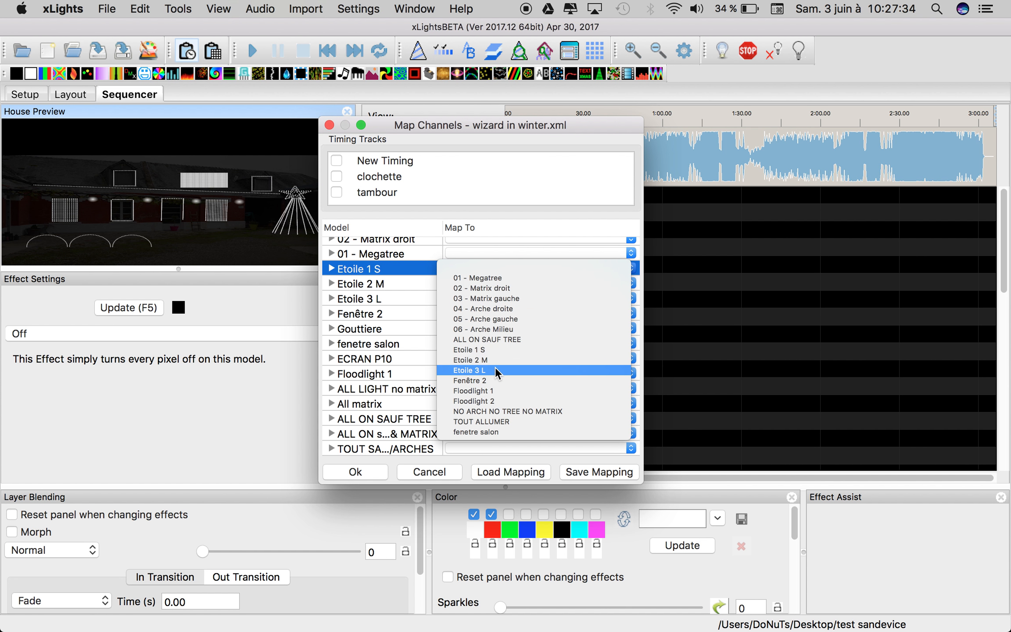
{"action": "left_click", "coordinate": [490, 351]}
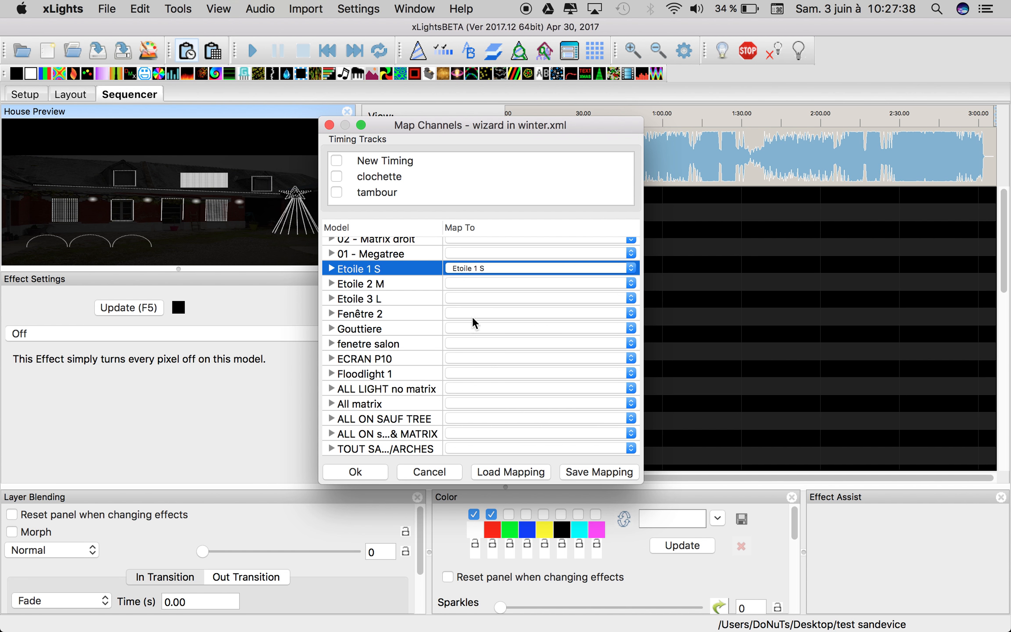
{"action": "left_click", "coordinate": [461, 285]}
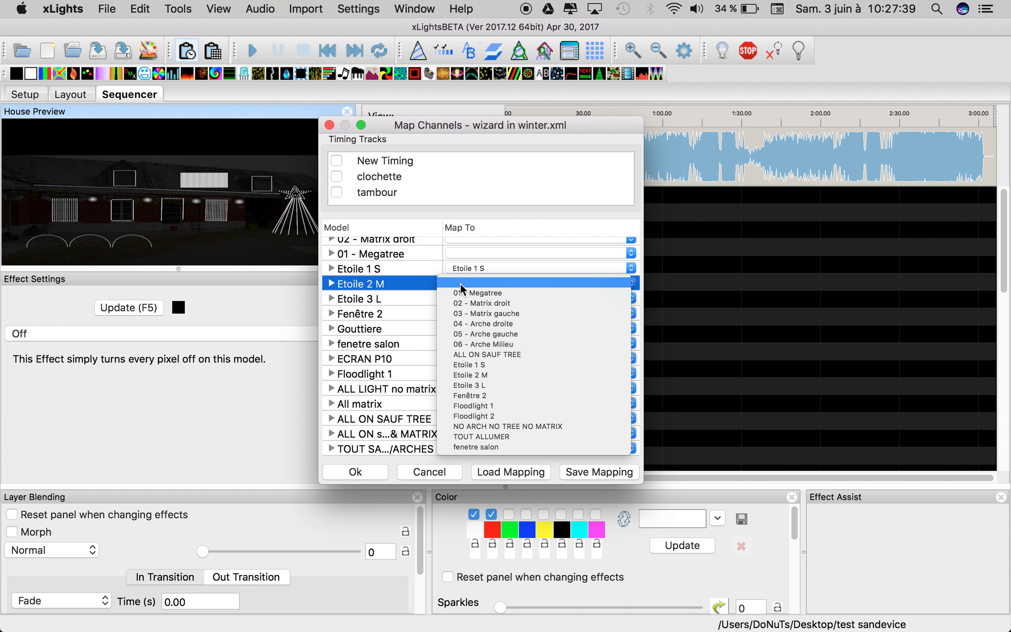
{"action": "left_click", "coordinate": [492, 376]}
- Map the 01 - Megatree model to 01 - Megatree and the Floodlight 1 model to Floodlight 1
{"action": "scroll", "coordinate": [412, 371], "scroll_direction": "up", "scroll_amount": 5}
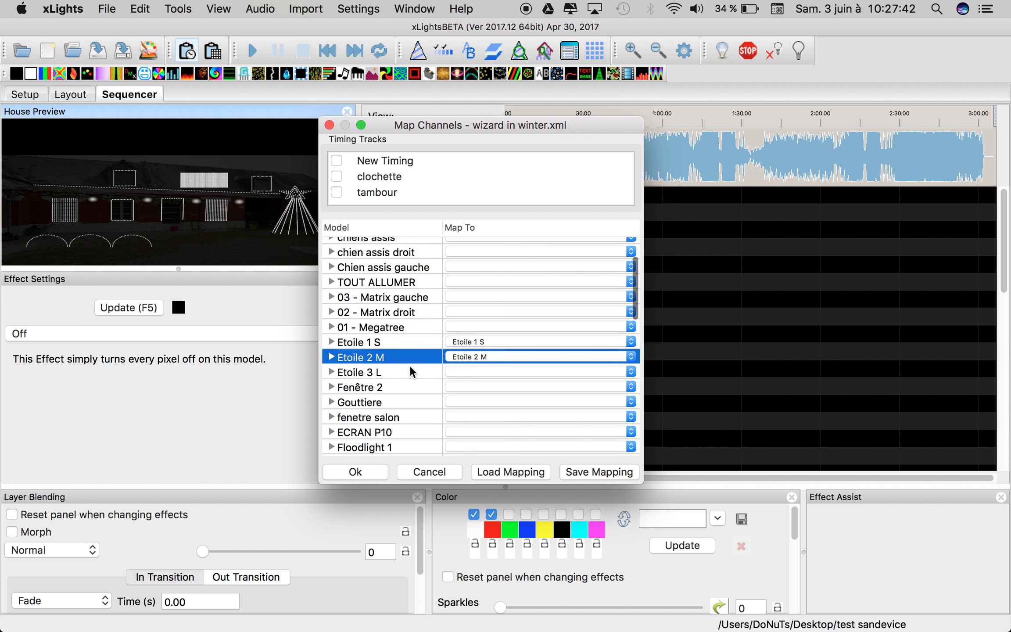
{"action": "left_click", "coordinate": [393, 362]}
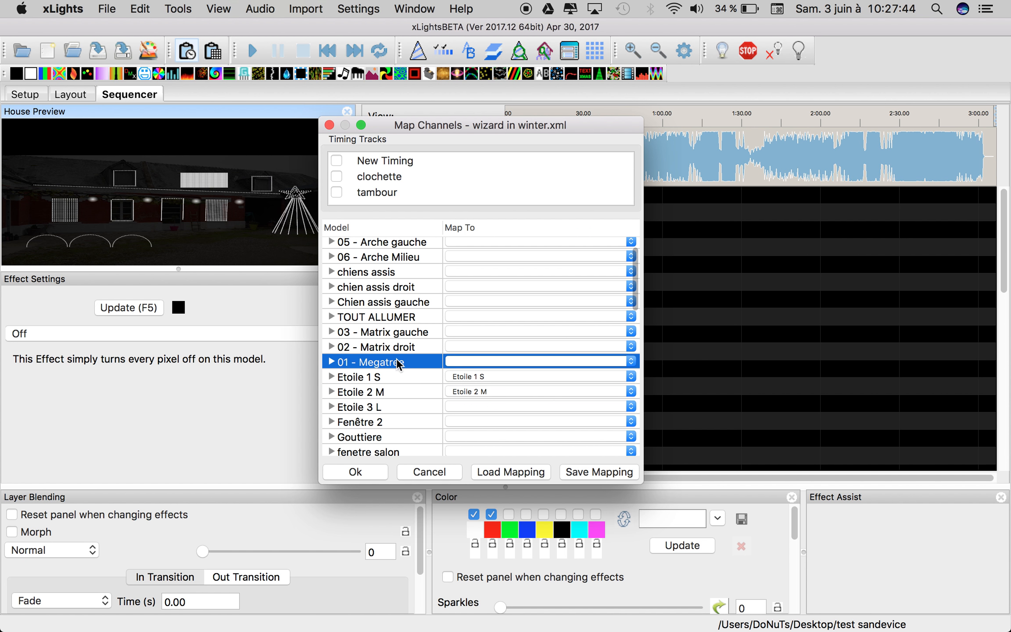
{"action": "left_click", "coordinate": [468, 363]}
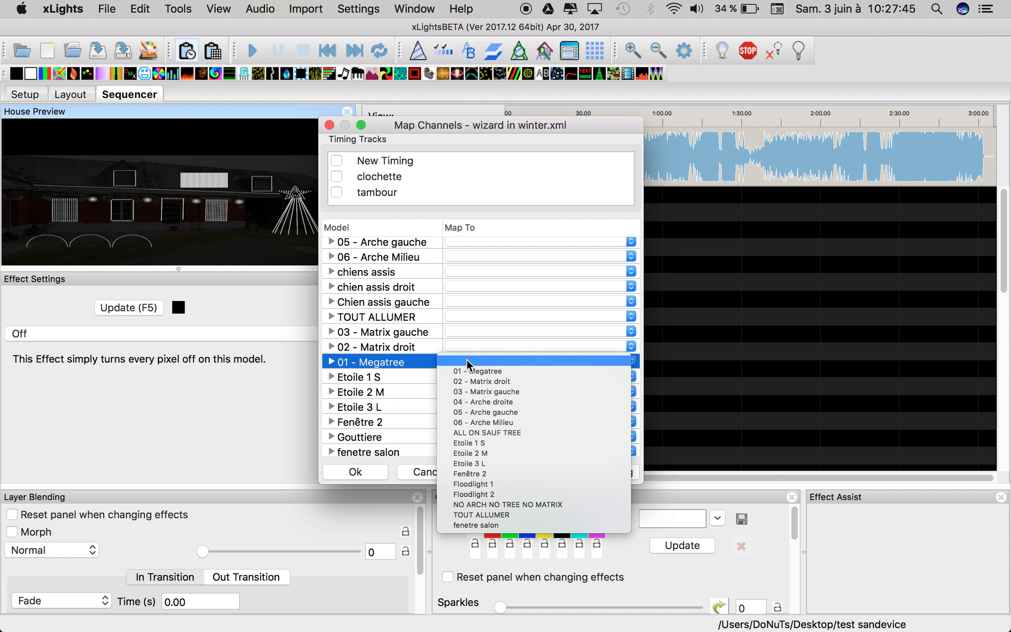
{"action": "left_click", "coordinate": [497, 375]}
{"action": "scroll", "coordinate": [409, 401], "scroll_direction": "down", "scroll_amount": 8}
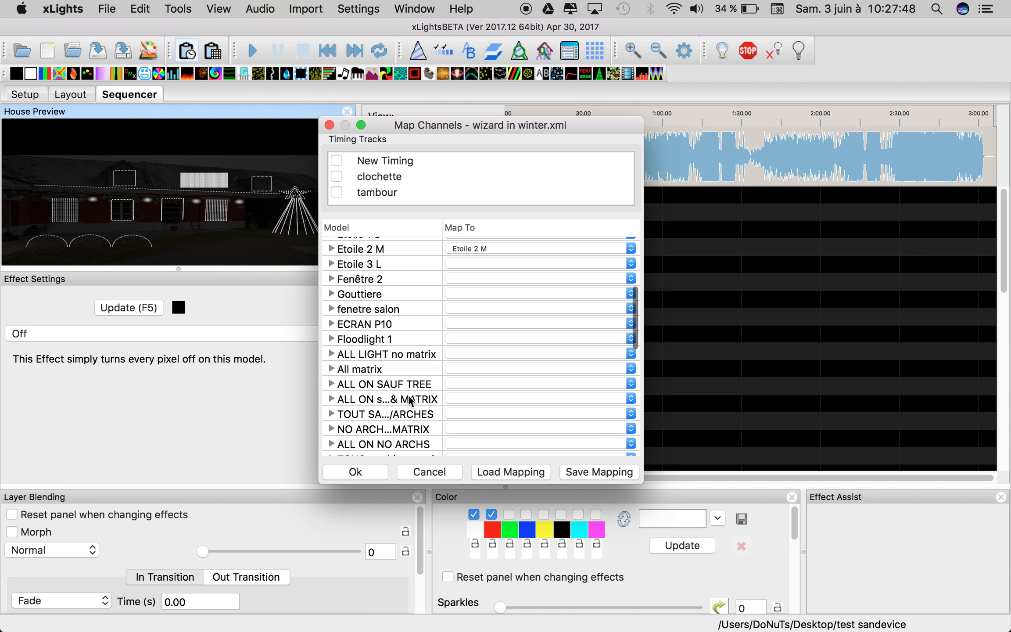
{"action": "left_click", "coordinate": [473, 340]}
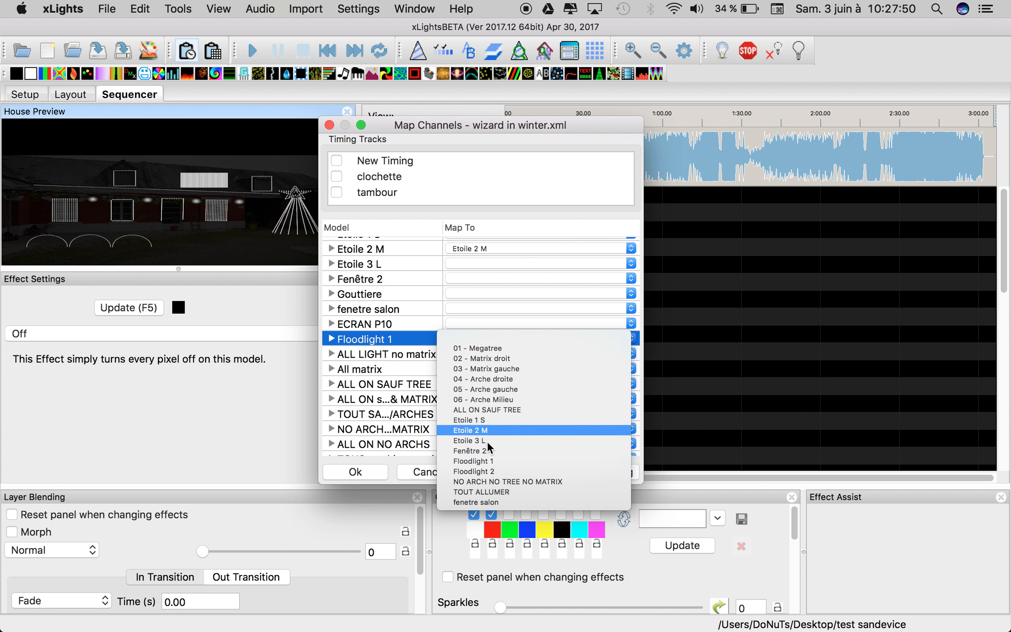
{"action": "left_click", "coordinate": [488, 461]}
- Map the TOUT ALLUMER group to the TOUT ALLUMER source channel
{"action": "scroll", "coordinate": [444, 381], "scroll_direction": "down", "scroll_amount": 10}
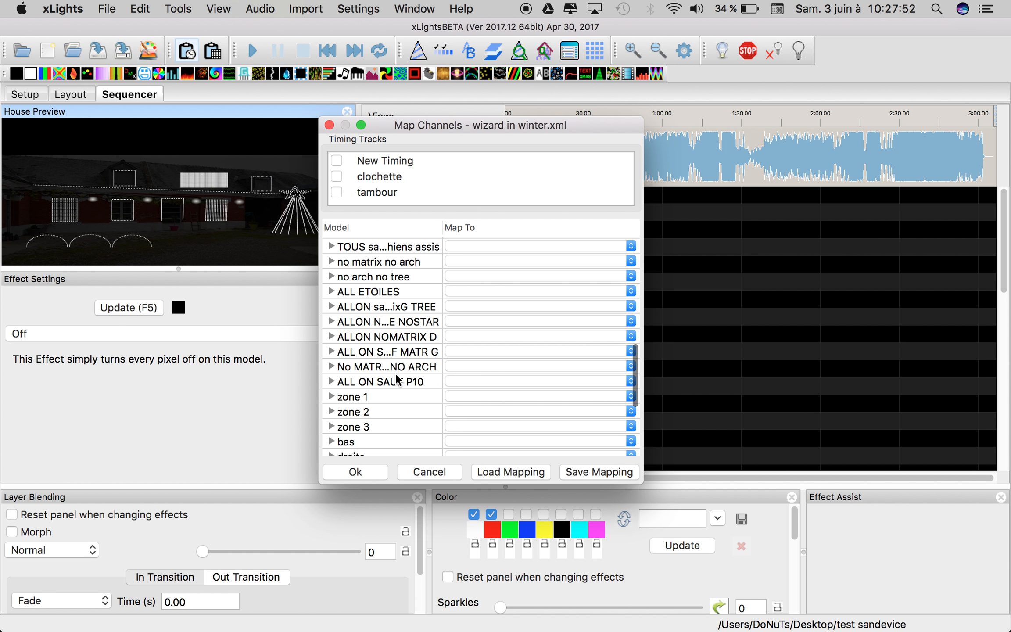
{"action": "scroll", "coordinate": [396, 380], "scroll_direction": "up", "scroll_amount": 3}
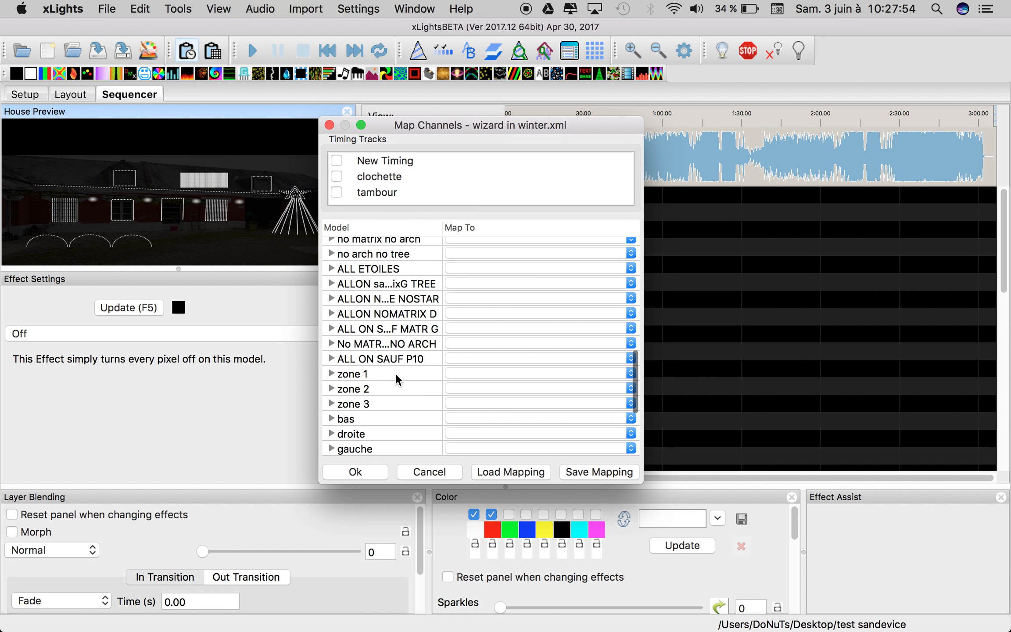
{"action": "scroll", "coordinate": [396, 380], "scroll_direction": "up", "scroll_amount": 10}
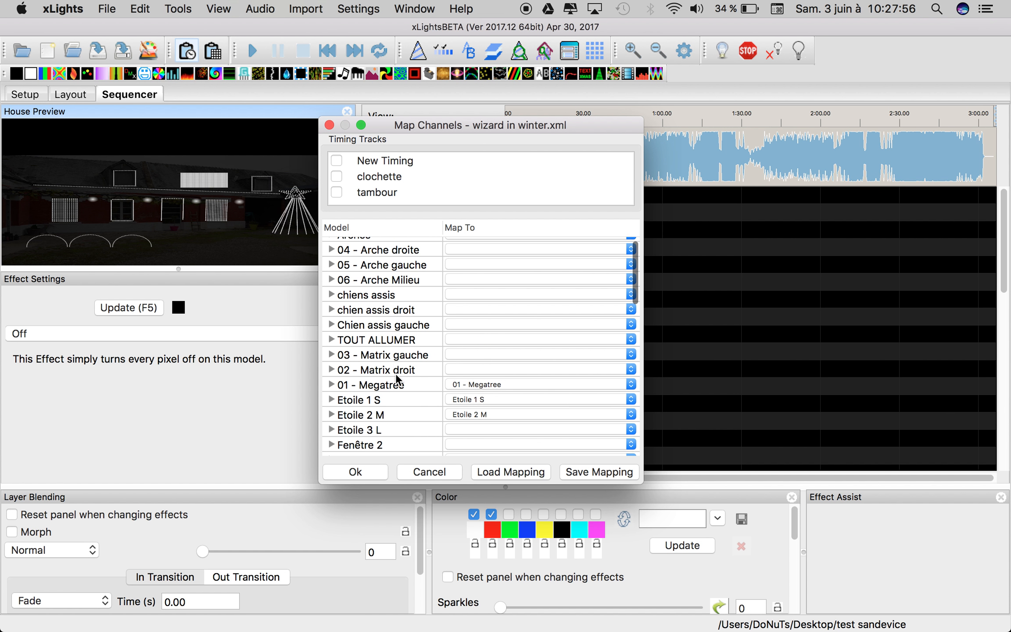
{"action": "left_click", "coordinate": [496, 332]}
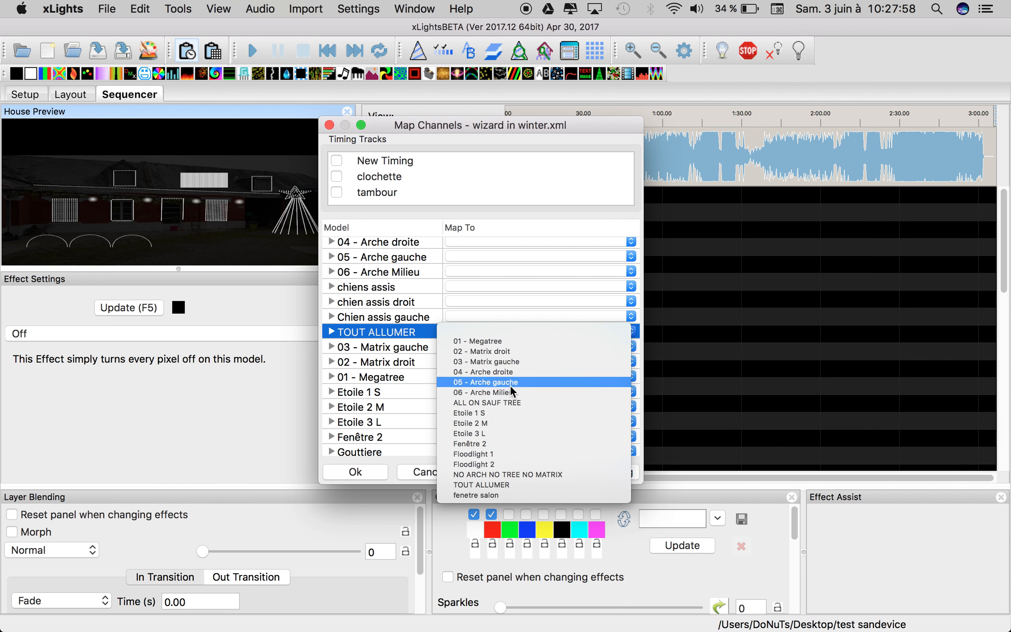
{"action": "left_click", "coordinate": [509, 484]}
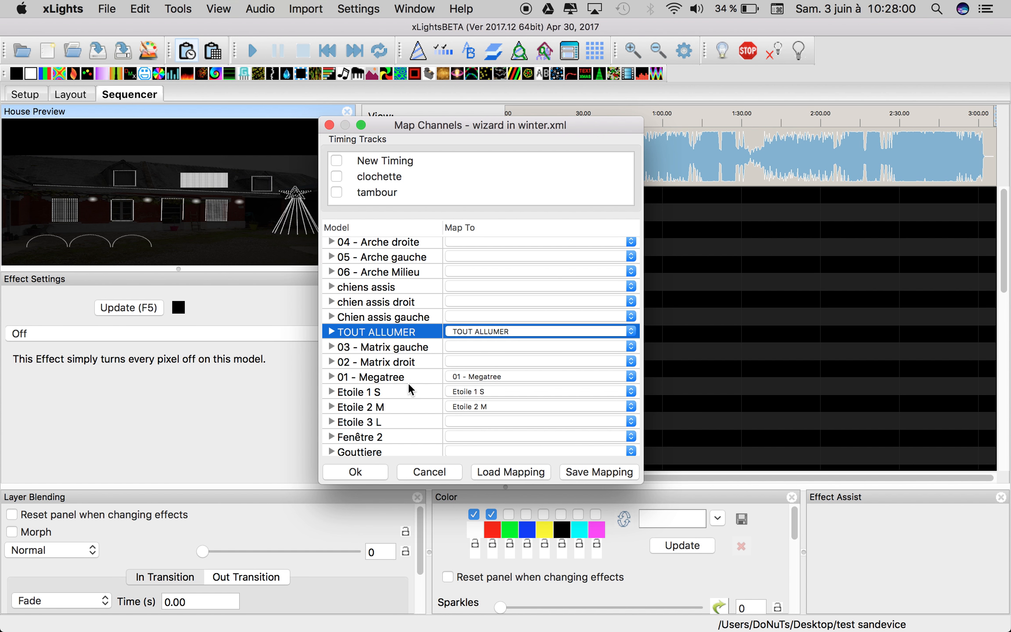
- Include the New Timing, clochette and tambour timing tracks in the import
{"action": "scroll", "coordinate": [409, 386], "scroll_direction": "down", "scroll_amount": 5}
{"action": "scroll", "coordinate": [409, 387], "scroll_direction": "down", "scroll_amount": 2}
{"action": "scroll", "coordinate": [409, 387], "scroll_direction": "up", "scroll_amount": 8}
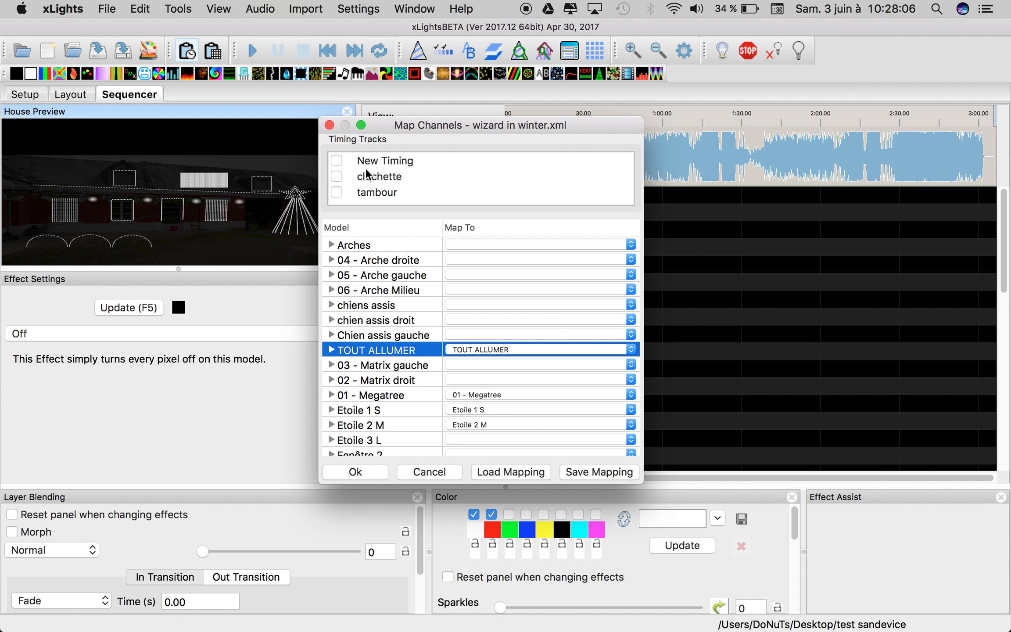
{"action": "left_click", "coordinate": [336, 161]}
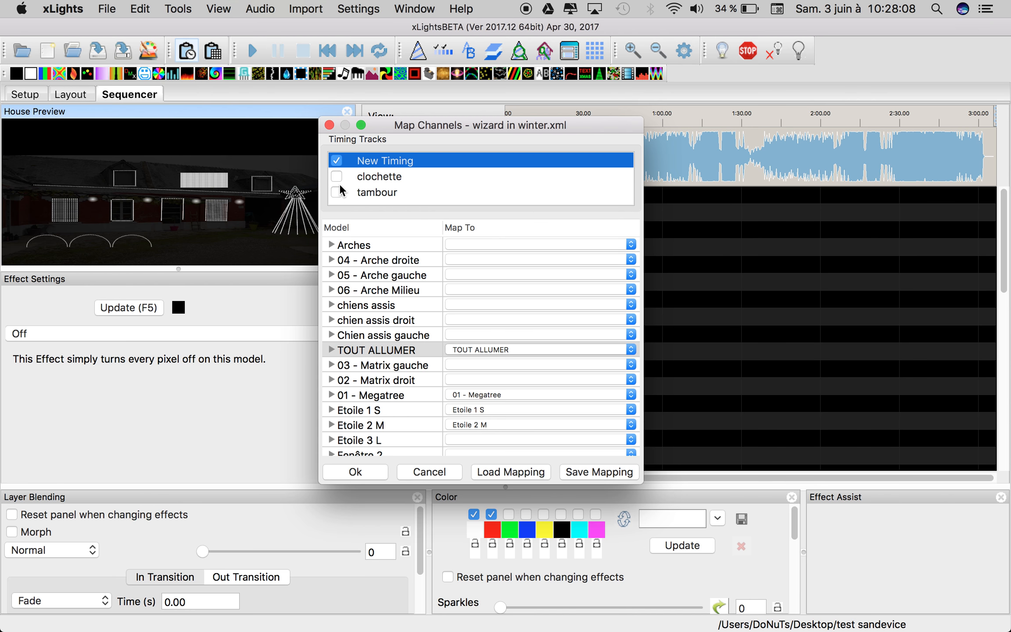
{"action": "left_click", "coordinate": [337, 176]}
{"action": "left_click", "coordinate": [336, 192]}
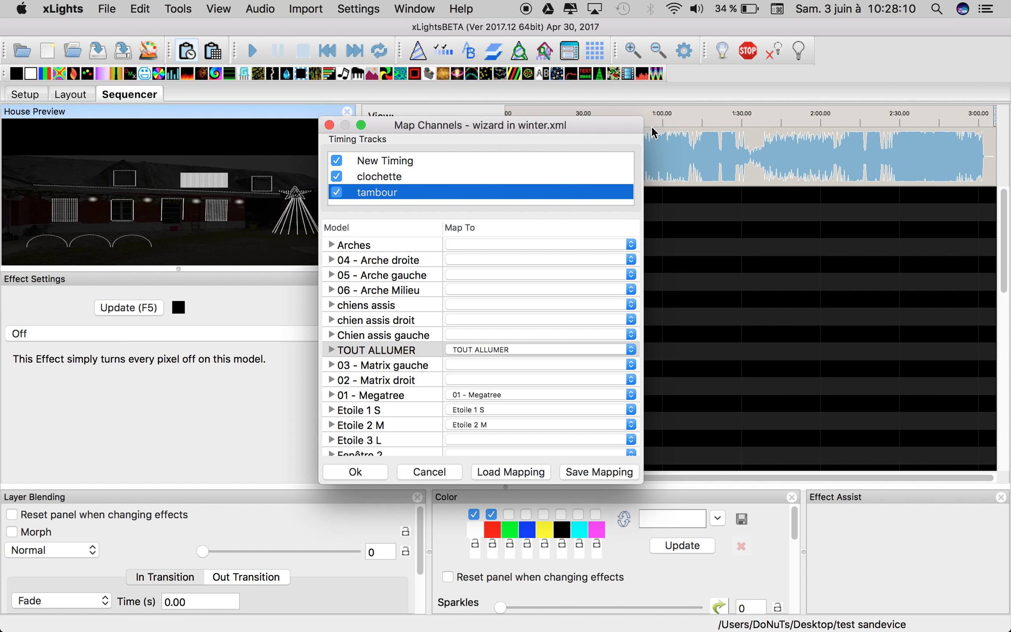
- Check the sequencer's existing timing track behind the mapping dialog, and run the import without saving the mapping for future imports
{"action": "left_click_drag", "start_coordinate": [590, 126], "coordinate": [622, 308]}
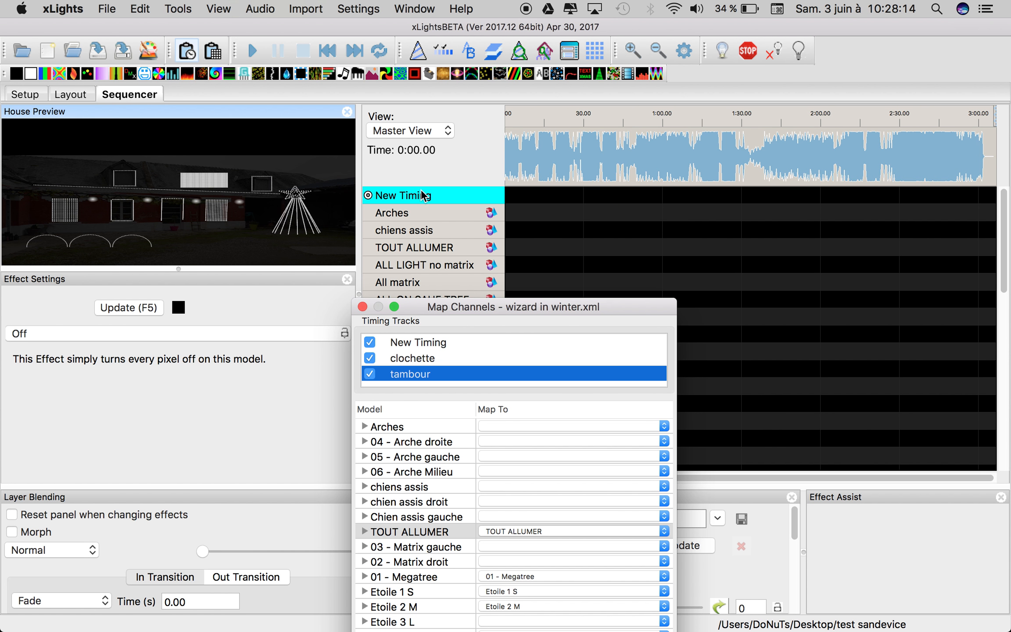
{"action": "left_click_drag", "start_coordinate": [507, 307], "coordinate": [551, 82]}
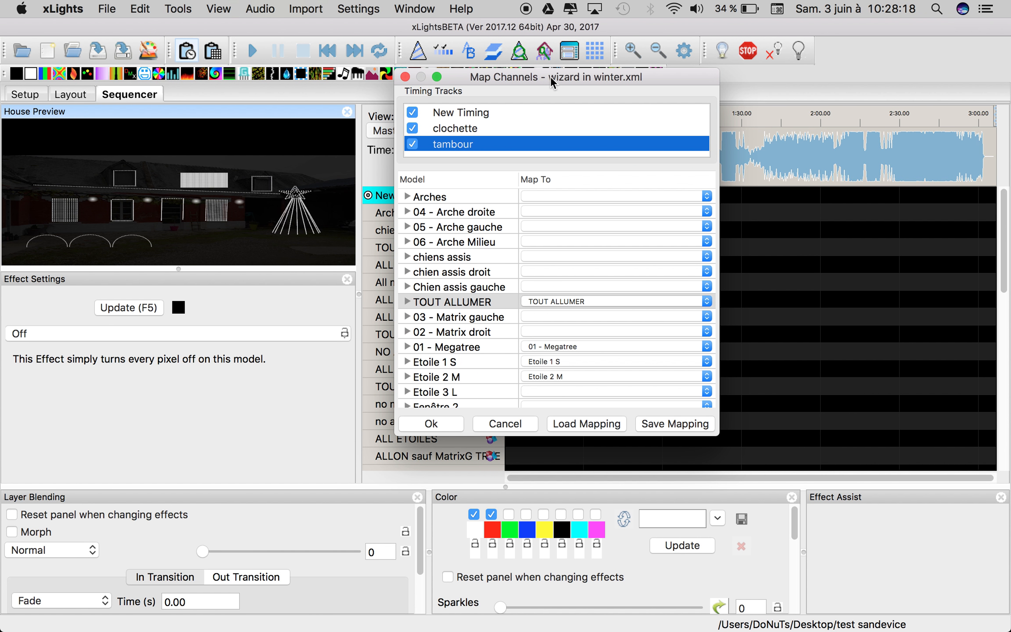
{"action": "left_click", "coordinate": [444, 426]}
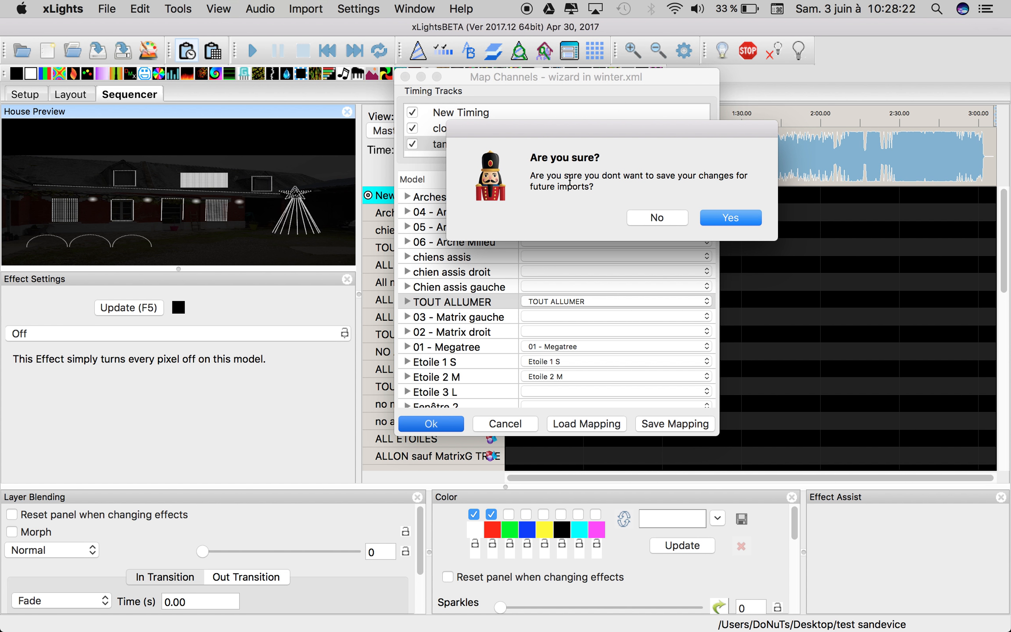
{"action": "left_click", "coordinate": [718, 218]}
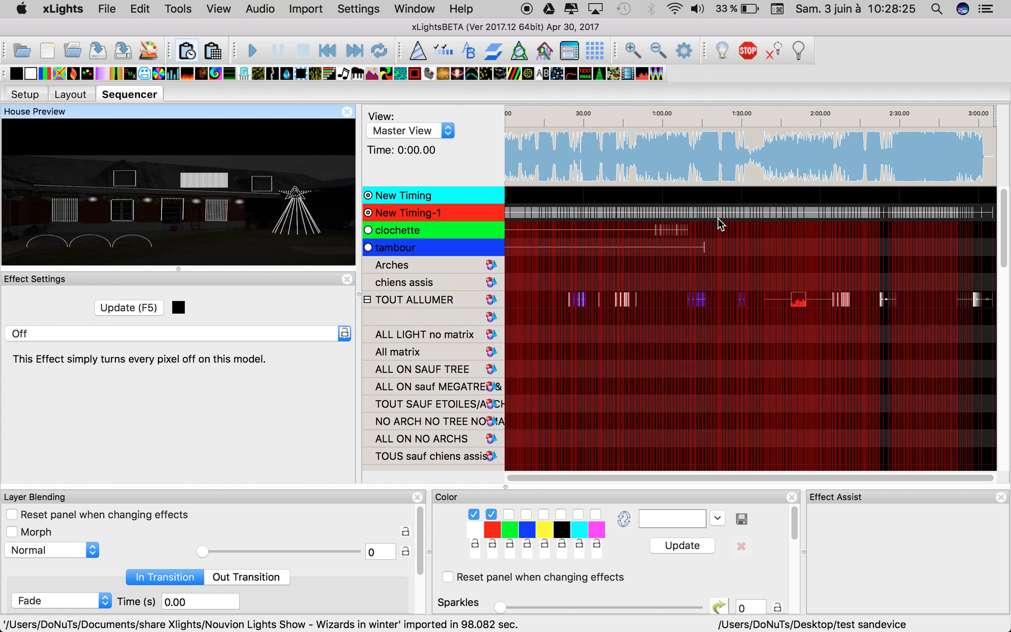
- Examine the imported timing marks and the TOUT ALLUMER effects along the enlarged timeline up to about 1:05
{"action": "left_click", "coordinate": [631, 51]}
{"action": "left_click", "coordinate": [630, 51]}
{"action": "left_click", "coordinate": [630, 50]}
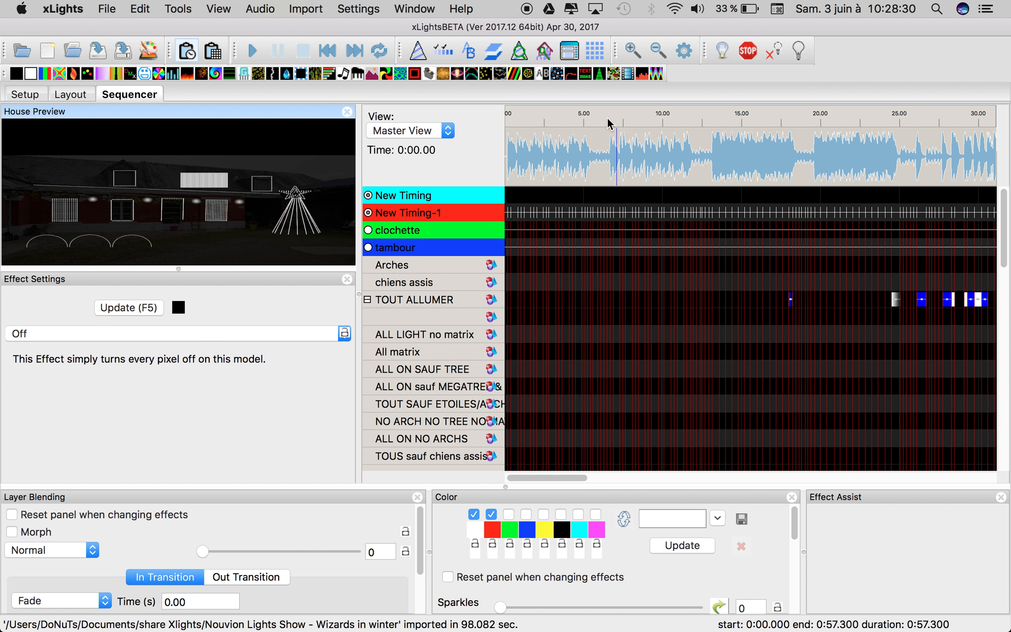
{"action": "scroll", "coordinate": [666, 269], "scroll_direction": "down", "scroll_amount": 10}
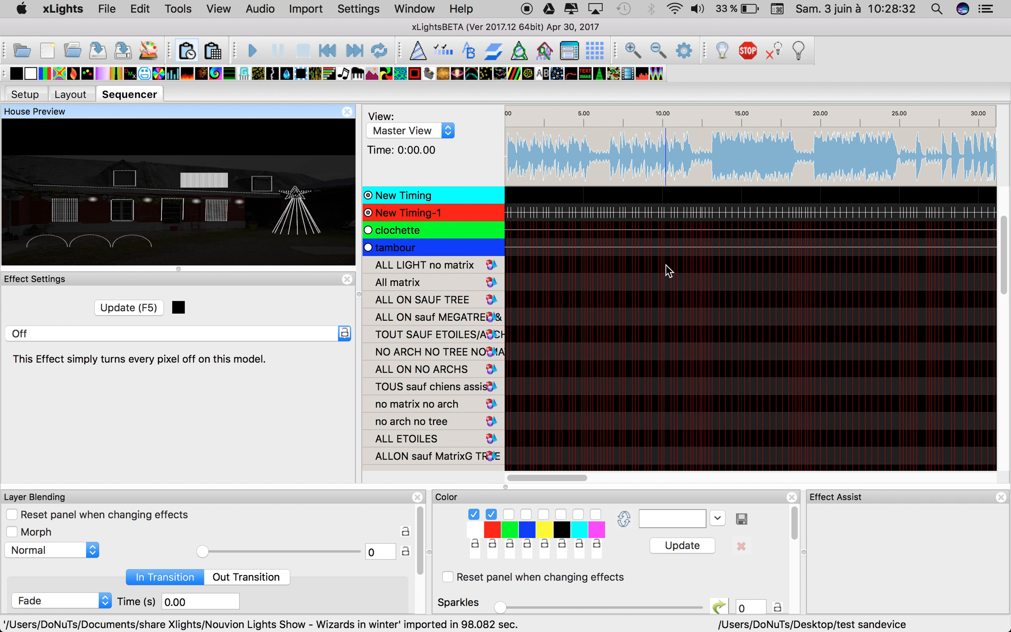
{"action": "scroll", "coordinate": [666, 268], "scroll_direction": "up", "scroll_amount": 8}
{"action": "scroll", "coordinate": [665, 269], "scroll_direction": "right", "scroll_amount": 10}
{"action": "scroll", "coordinate": [666, 269], "scroll_direction": "up", "scroll_amount": 2}
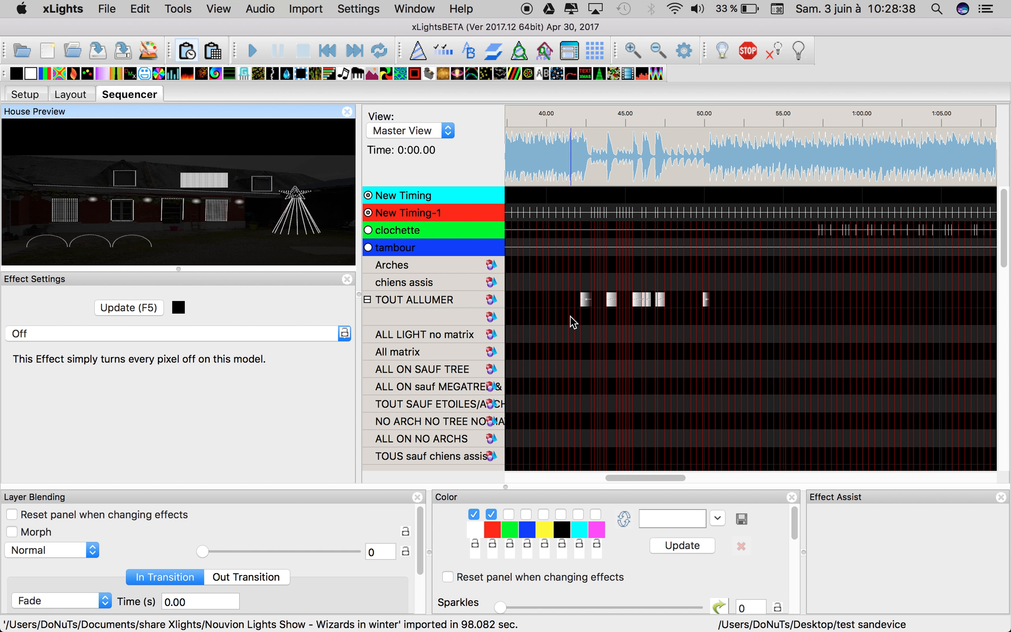
- Play the sequence in the house preview from about 0:39, and again from 0:41.150
{"action": "left_click", "coordinate": [535, 142]}
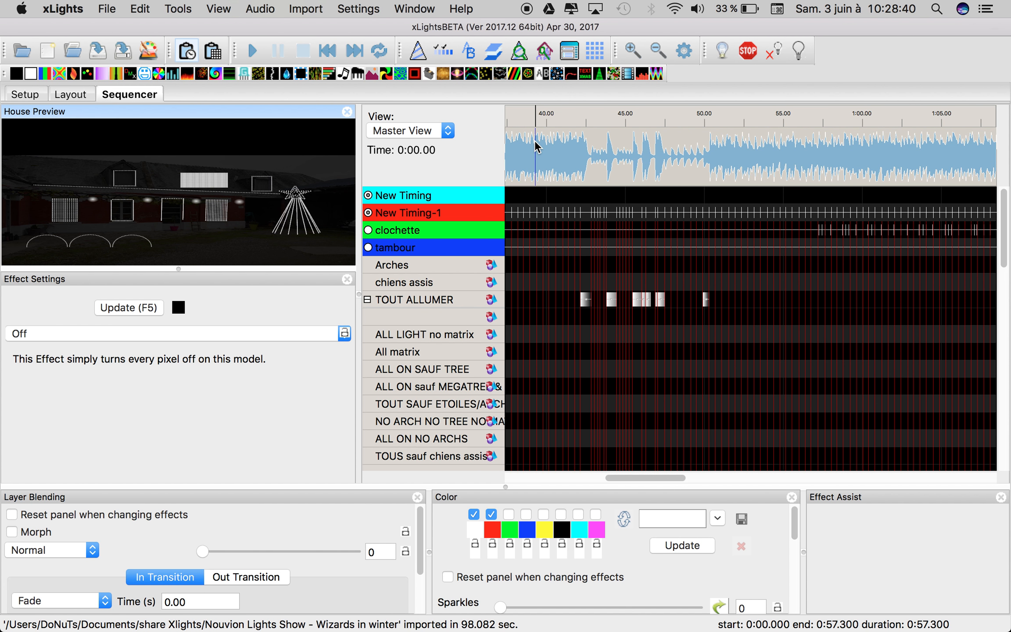
{"action": "key", "text": "space"}
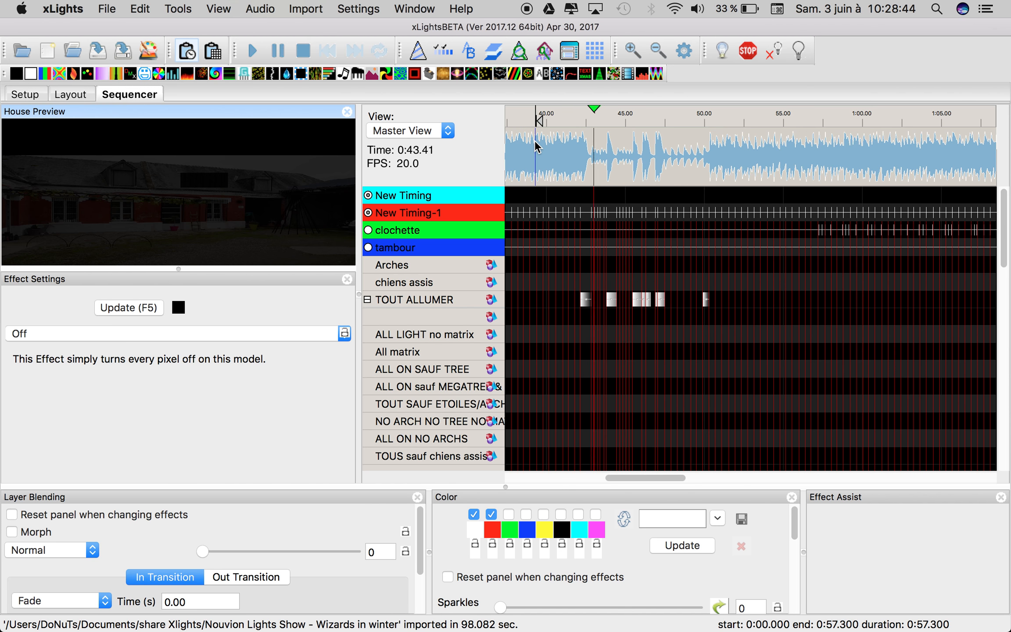
{"action": "key", "text": "space"}
{"action": "left_click", "coordinate": [563, 144]}
{"action": "key", "text": "space"}
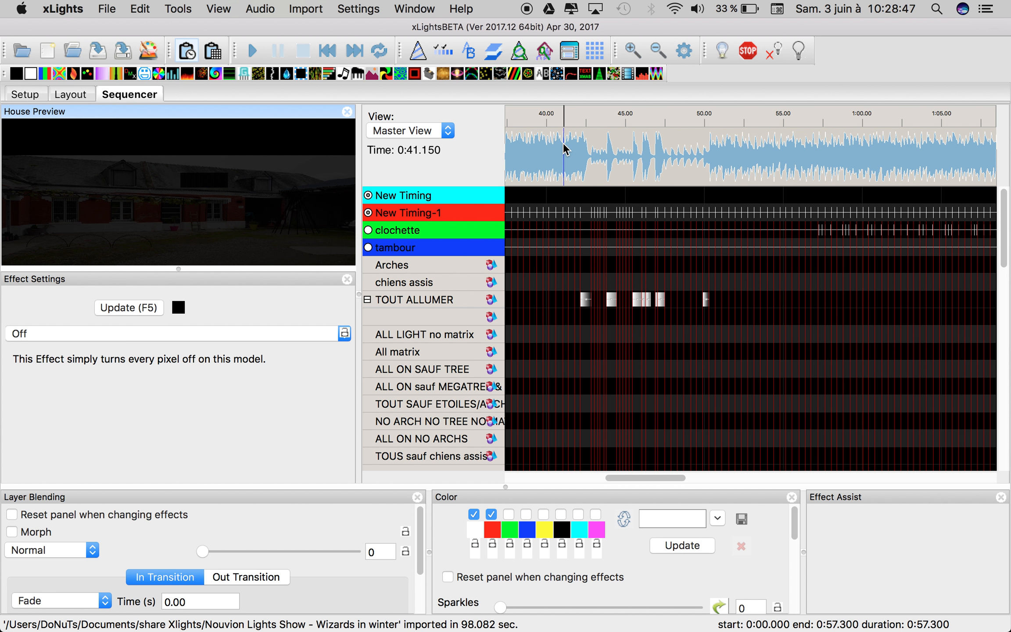
- Render the whole sequence and play it twice from 0:41.800 to check the imported effects in the house preview
{"action": "left_click", "coordinate": [149, 50]}
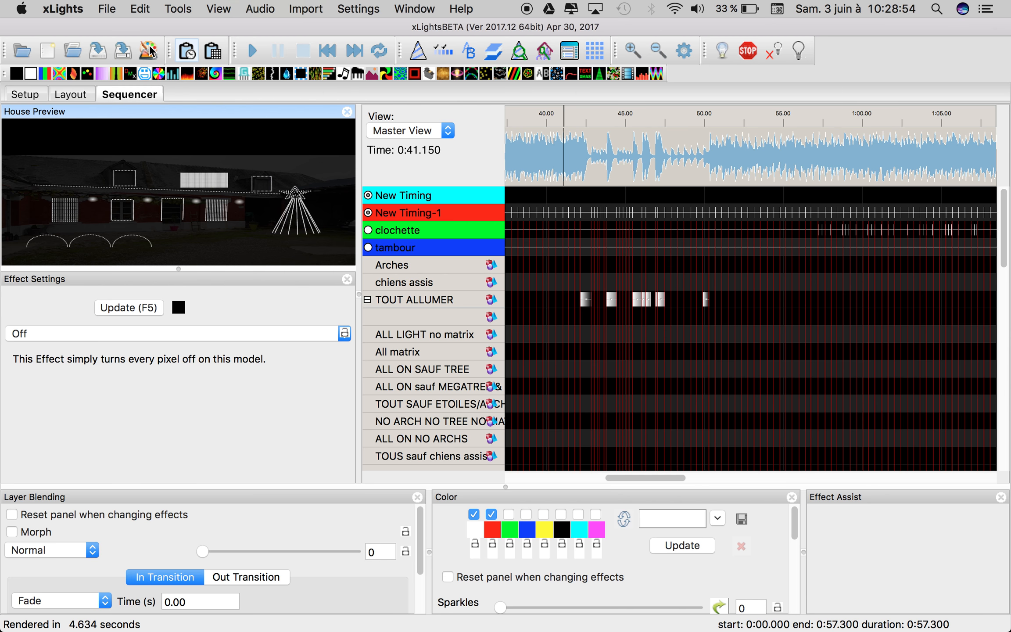
{"action": "left_click", "coordinate": [575, 157]}
{"action": "key", "text": "space"}
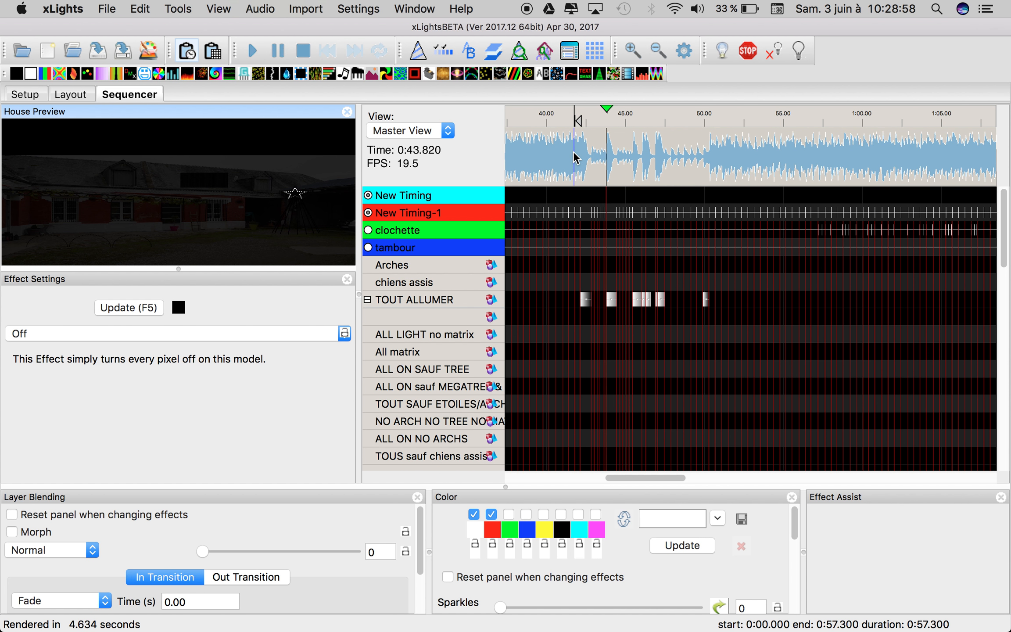
{"action": "key", "text": "space"}
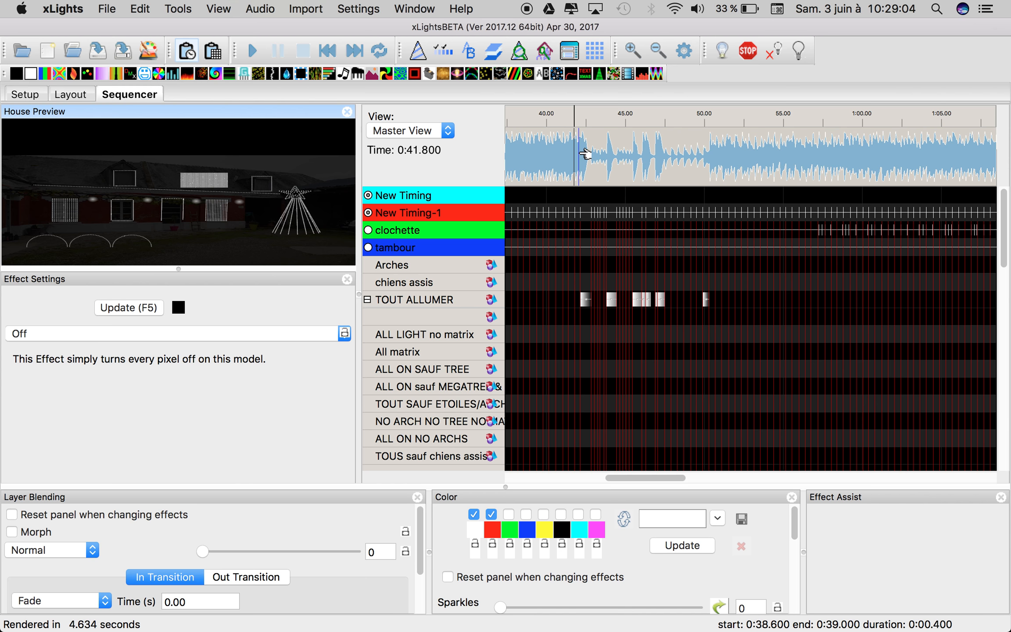
{"action": "key", "text": "space"}
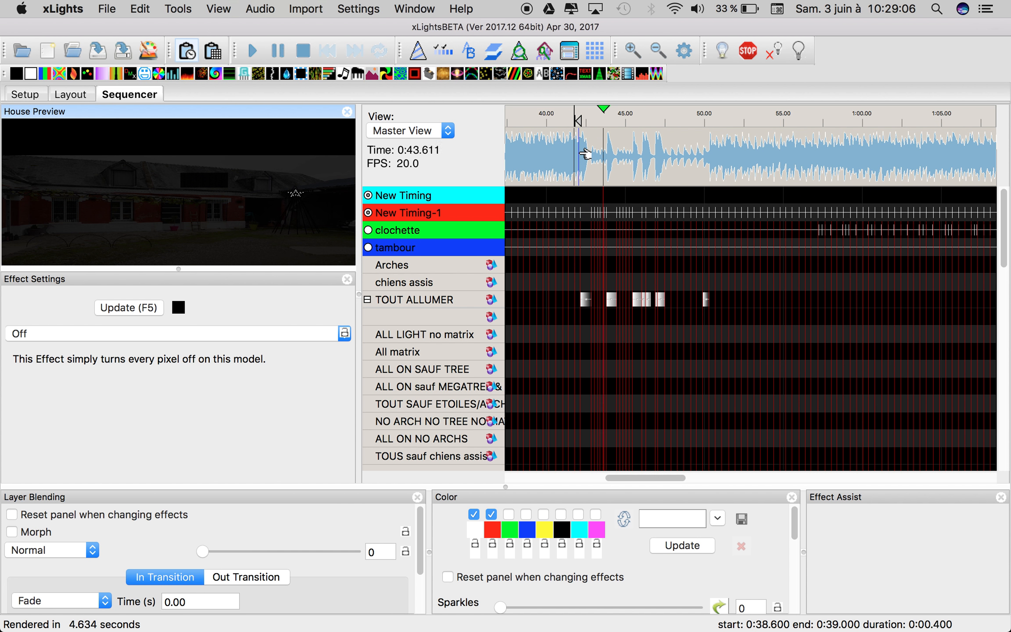
{"action": "key", "text": "space"}
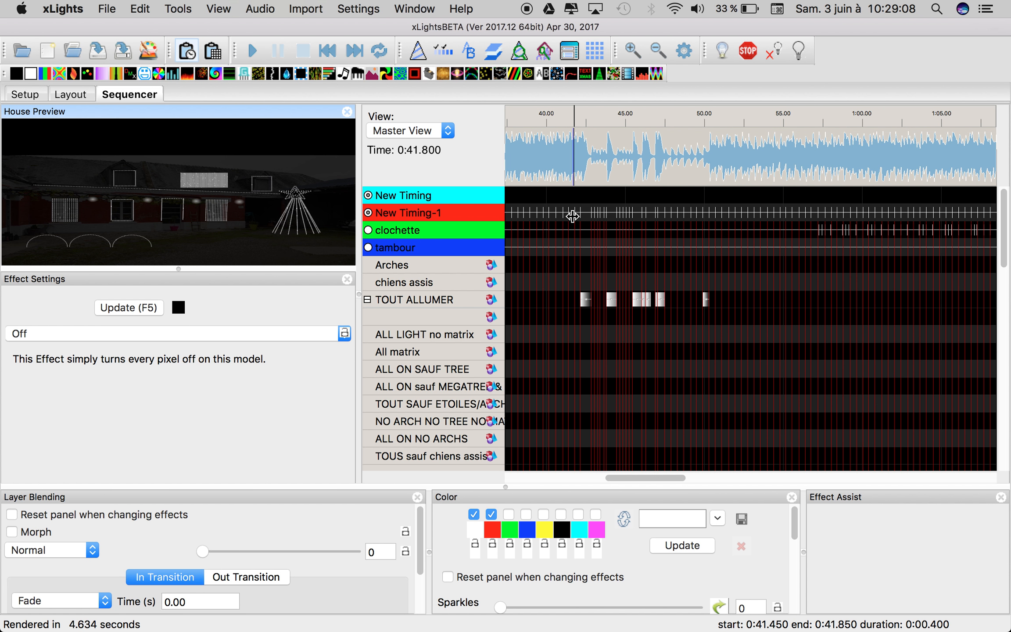